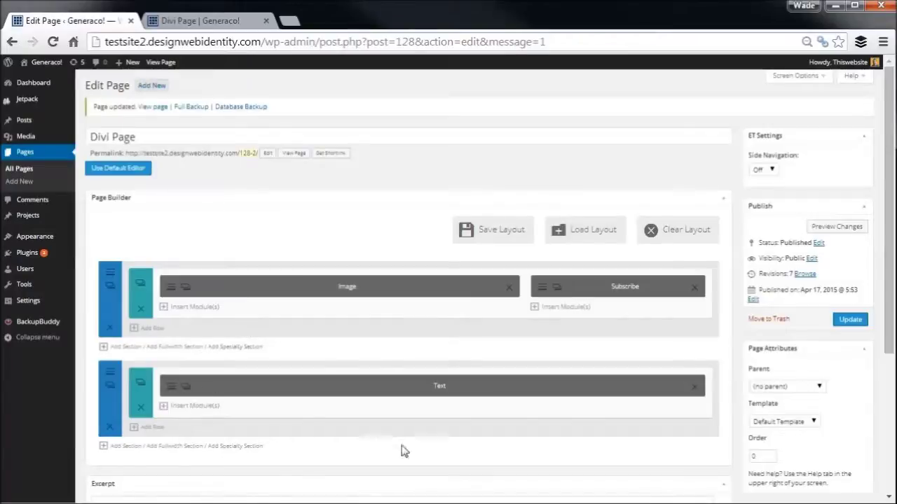
Step: Scroll down the layout to the area below the Text section
{"action": "scroll", "coordinate": [376, 394], "scroll_direction": "down", "scroll_amount": 1}
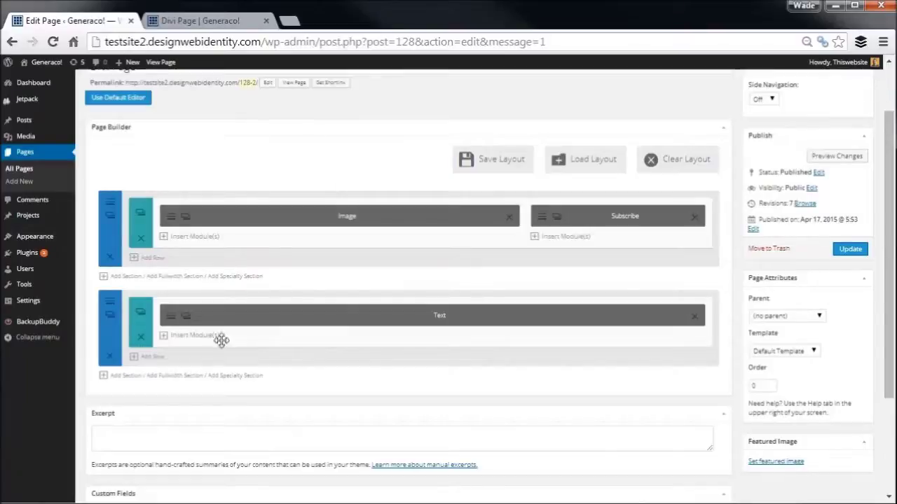
Step: Add a fullwidth section below the Text section containing a Fullwidth Map module
{"action": "left_click", "coordinate": [180, 375]}
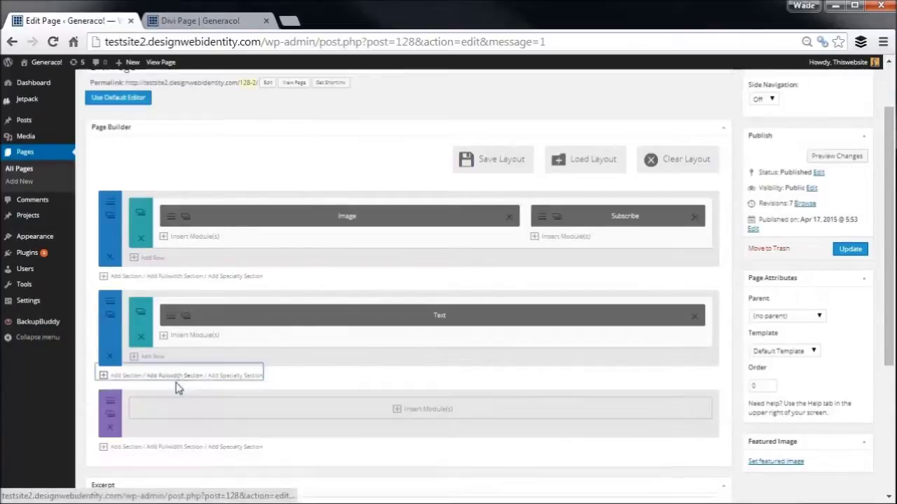
{"action": "left_click", "coordinate": [403, 412]}
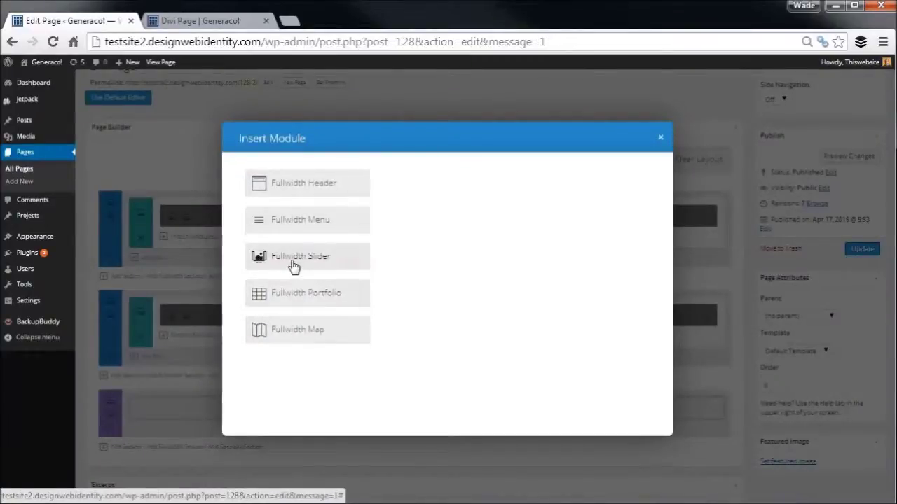
{"action": "left_click", "coordinate": [282, 340]}
Step: Add a map pin titled London at London, UK and save the map settings
{"action": "left_click", "coordinate": [423, 181]}
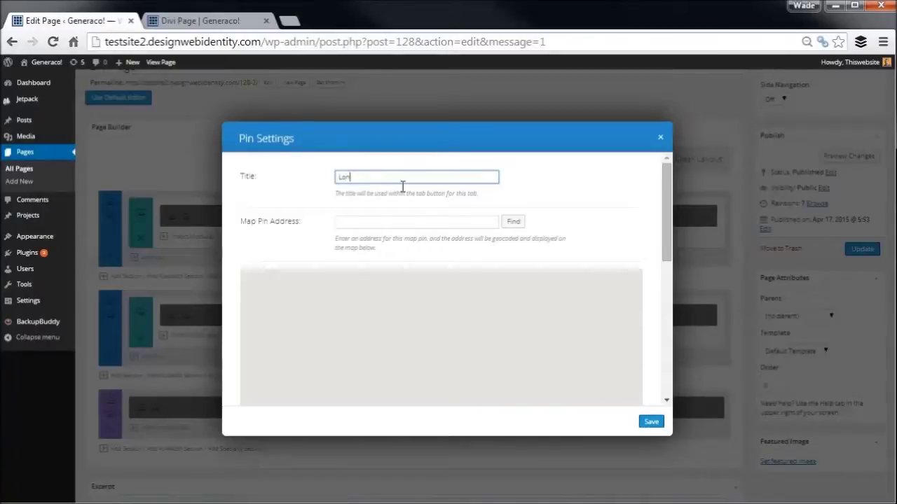
{"action": "key", "text": "Tab"}
{"action": "type", "text": "Lond"}
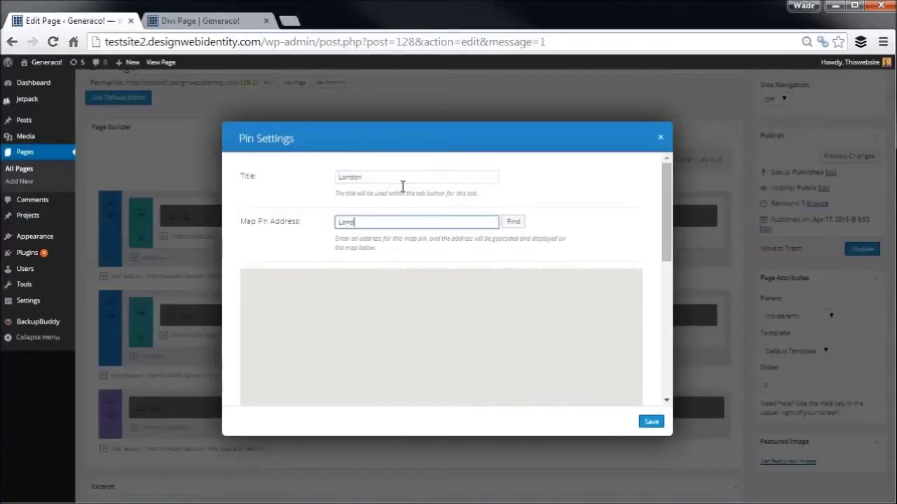
{"action": "left_click", "coordinate": [514, 224]}
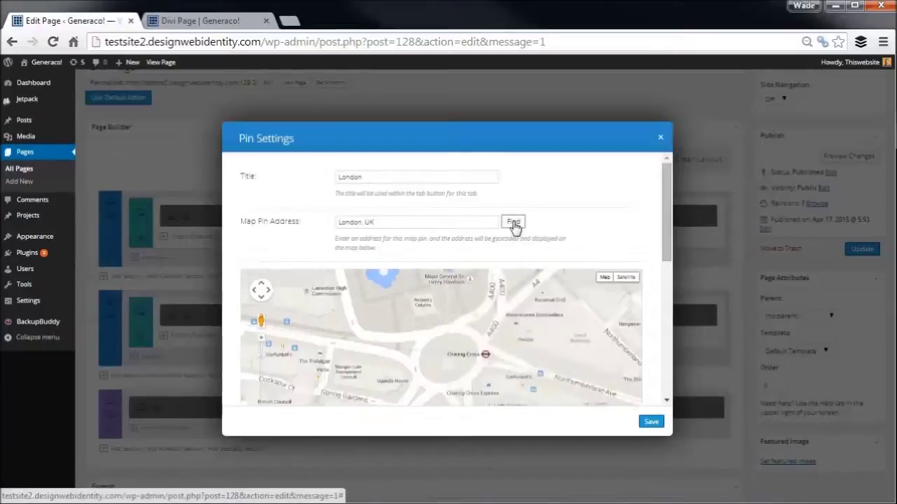
{"action": "left_click", "coordinate": [651, 422]}
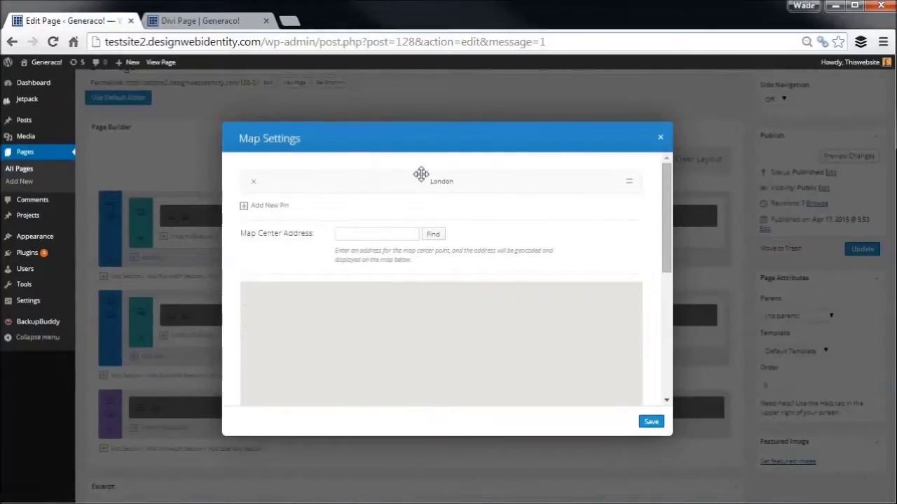
{"action": "left_click", "coordinate": [651, 422]}
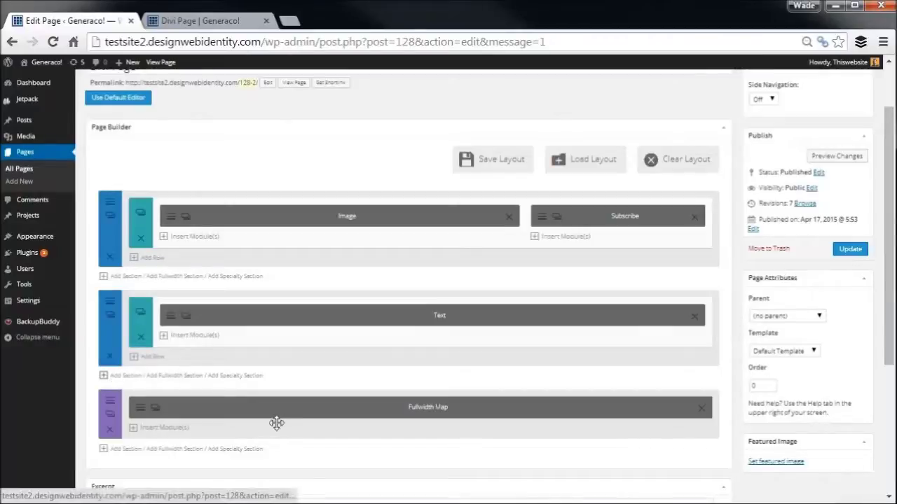
Step: Add a specialty section using the layout with a single right-hand column
{"action": "left_click", "coordinate": [245, 384]}
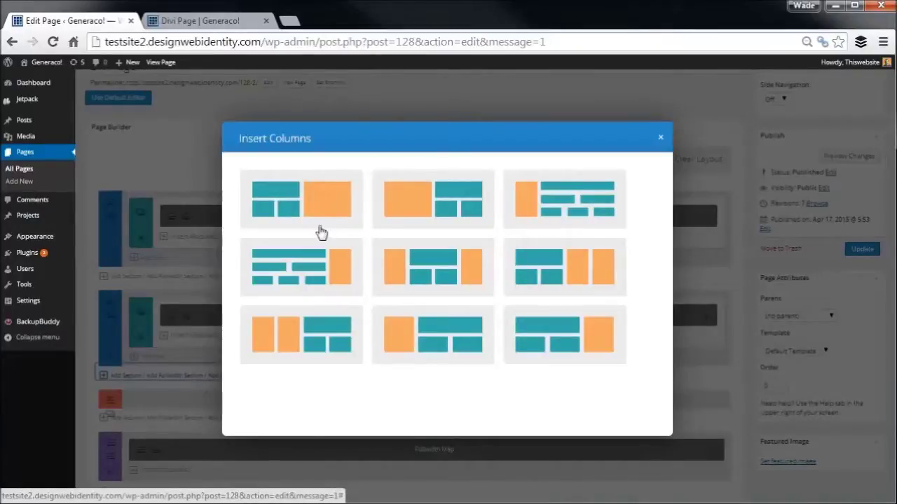
{"action": "left_click", "coordinate": [308, 198]}
{"action": "scroll", "coordinate": [423, 318], "scroll_direction": "down", "scroll_amount": 2}
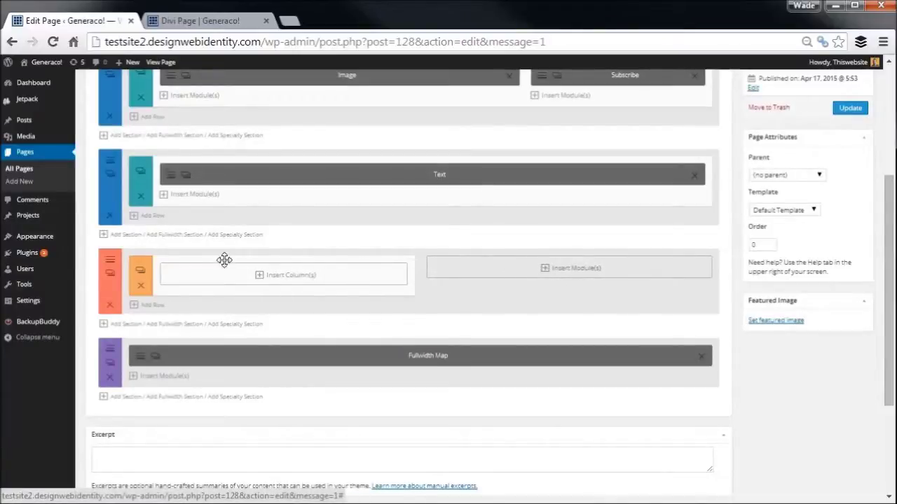
Step: Fill the left area with a one-column row and a 1/2 + 1/2 two-column row
{"action": "left_click", "coordinate": [260, 275]}
{"action": "left_click", "coordinate": [310, 199]}
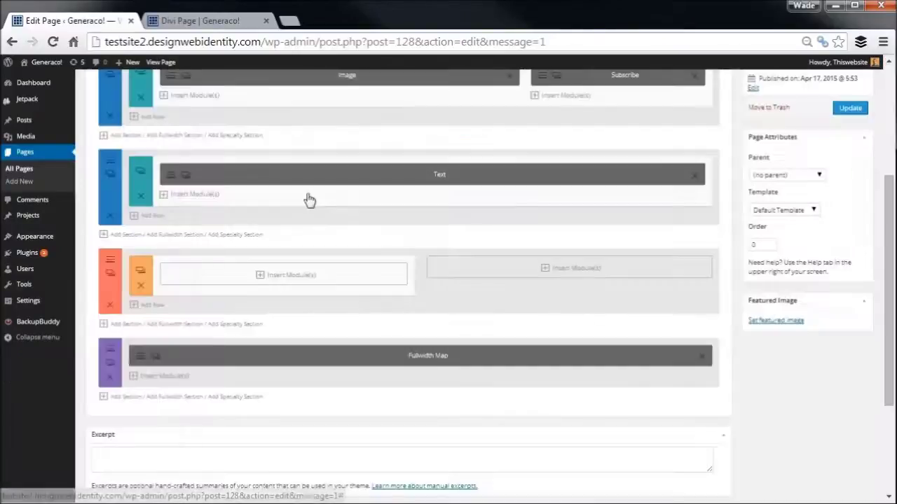
{"action": "left_click", "coordinate": [150, 305]}
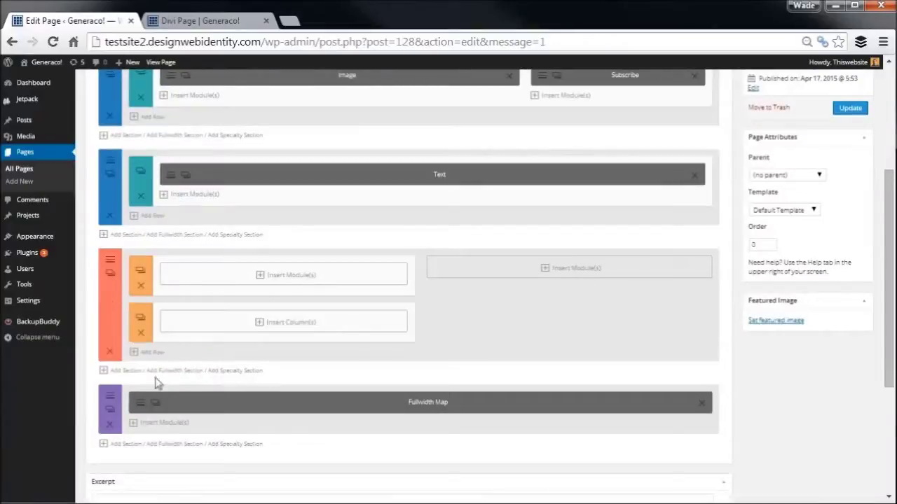
{"action": "left_click", "coordinate": [258, 325]}
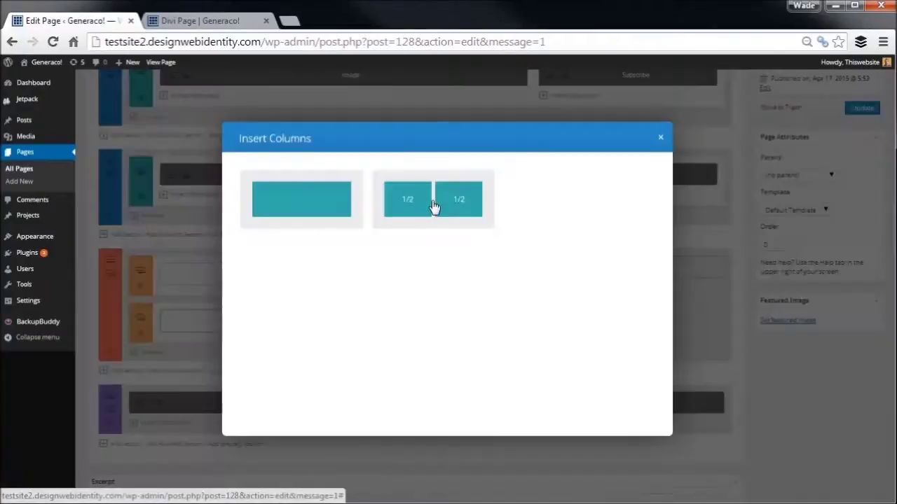
{"action": "left_click", "coordinate": [432, 207]}
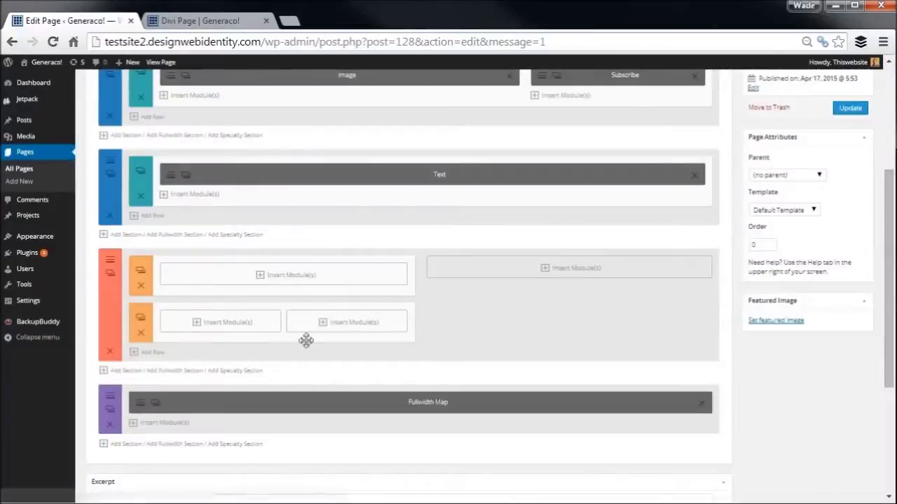
{"action": "left_click", "coordinate": [546, 275]}
Step: Add a Toggle titled Information with a pasted Lorem ipsum paragraph, state Close, to the right column
{"action": "left_click_drag", "start_coordinate": [664, 221], "coordinate": [661, 360]}
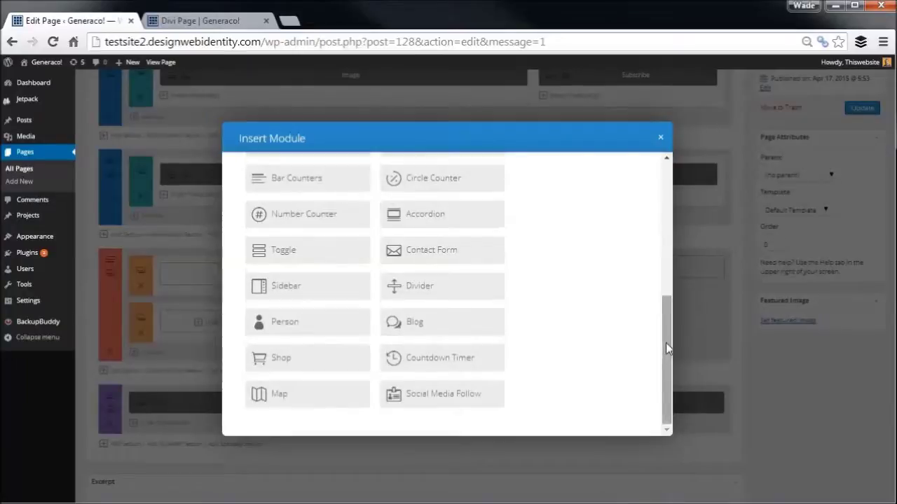
{"action": "left_click", "coordinate": [278, 256]}
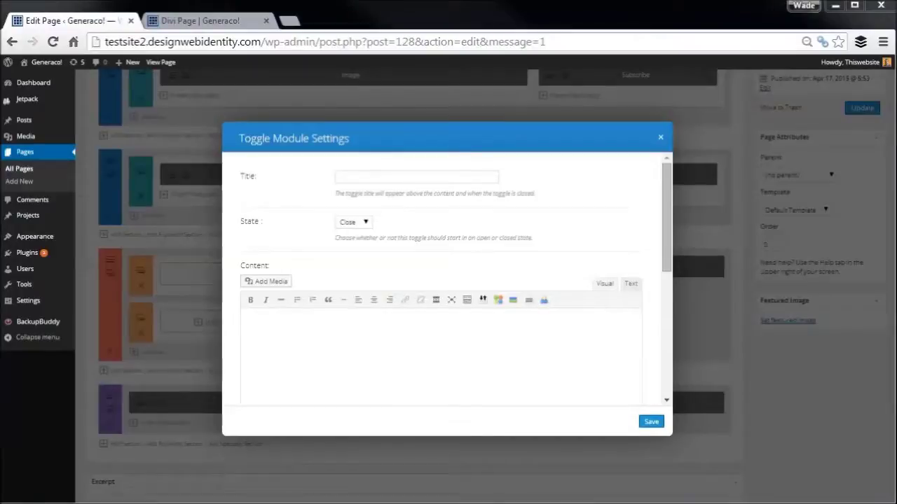
{"action": "left_click", "coordinate": [360, 320]}
{"action": "type", "text": "Lorem ipsum dolor sit amet, consectetur adipiscing elit. Praesent mollis nisi et accumsan posuere. Suspendisse lectus diam, efficitur vitae urna eu, mattis feugiat augue. Integer pharetra, ante elementum pellentesque feugiat, ligula lorem suscipit arcu, non lobortis ligula erat ac mauris. Phasellus a quam blandit, lacinia metus condim"}
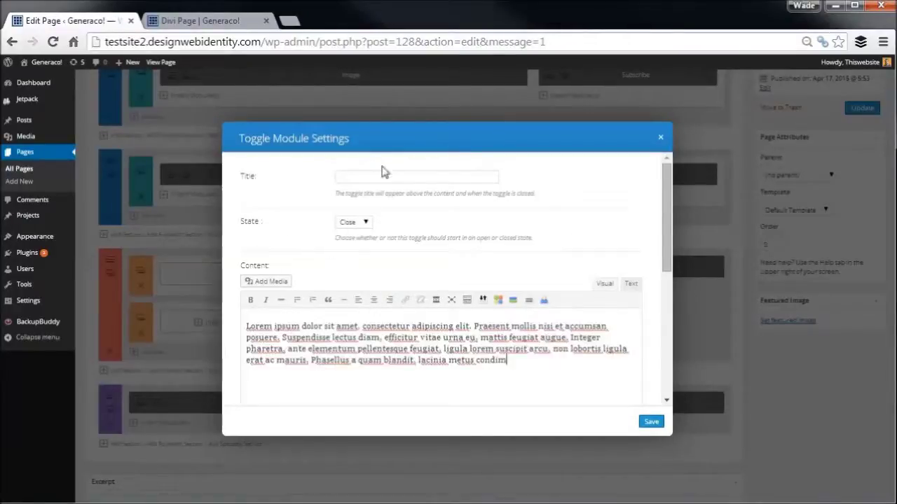
{"action": "left_click", "coordinate": [385, 176]}
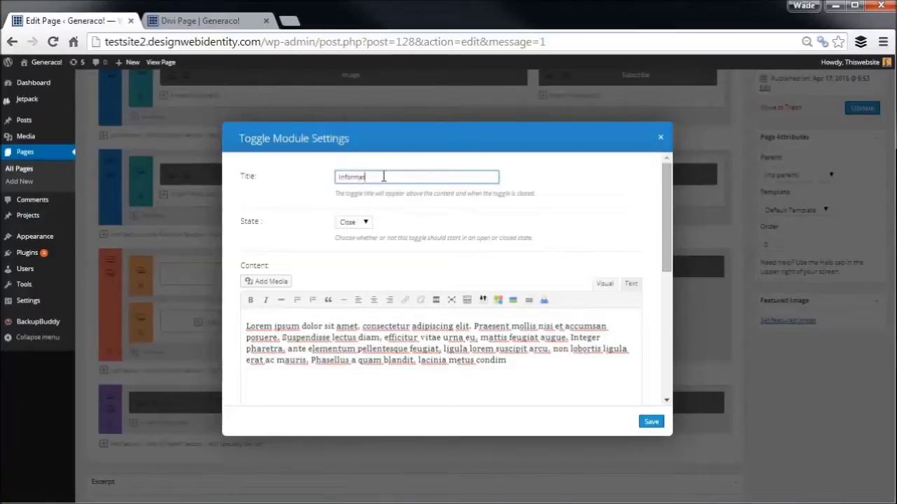
{"action": "left_click", "coordinate": [367, 223]}
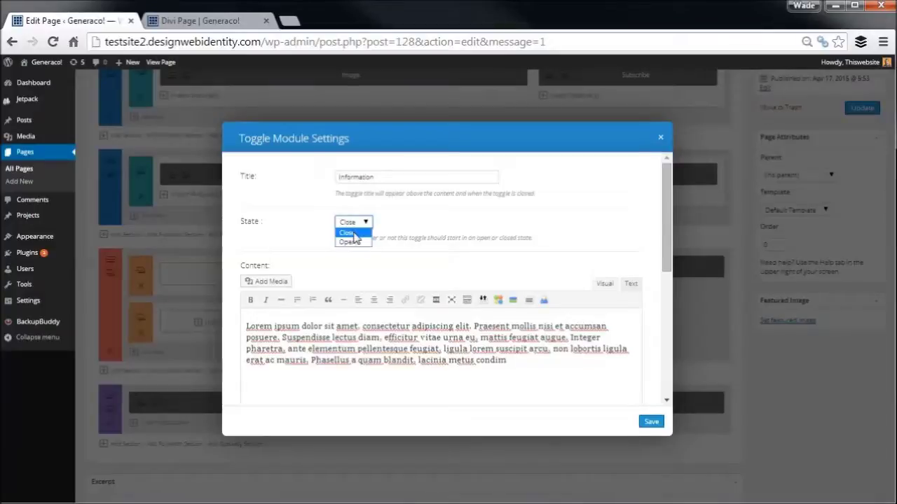
{"action": "left_click", "coordinate": [352, 234]}
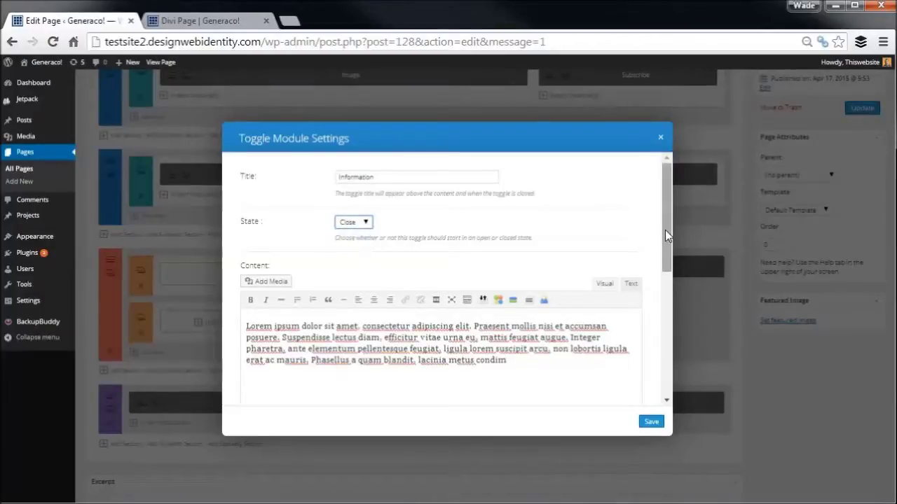
{"action": "left_click_drag", "start_coordinate": [665, 229], "coordinate": [664, 371]}
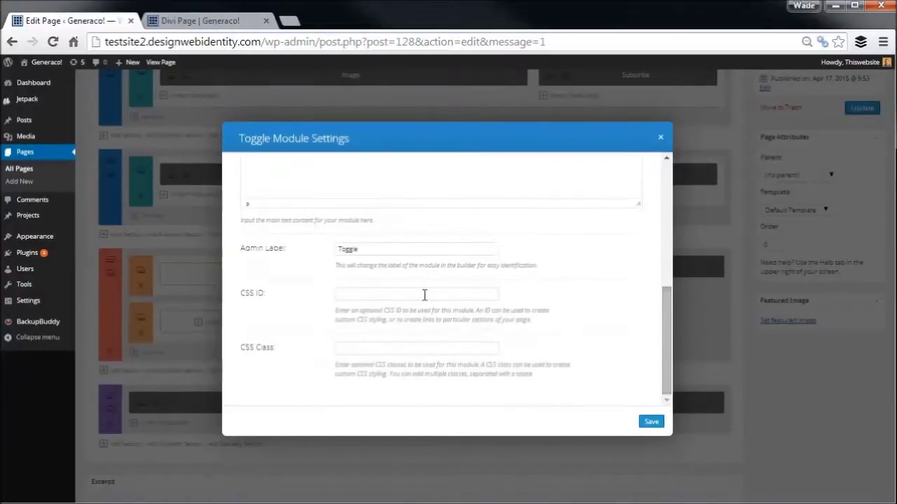
{"action": "left_click", "coordinate": [365, 248]}
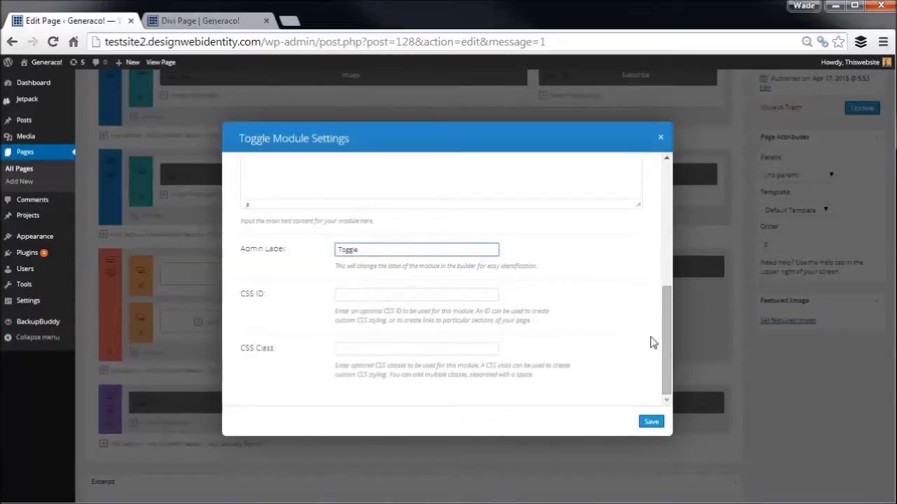
{"action": "left_click_drag", "start_coordinate": [666, 342], "coordinate": [666, 218]}
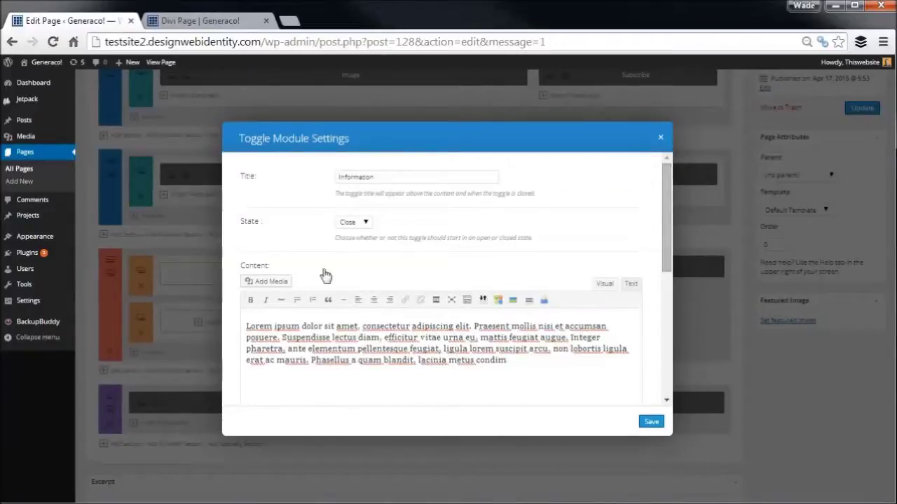
{"action": "left_click", "coordinate": [649, 423]}
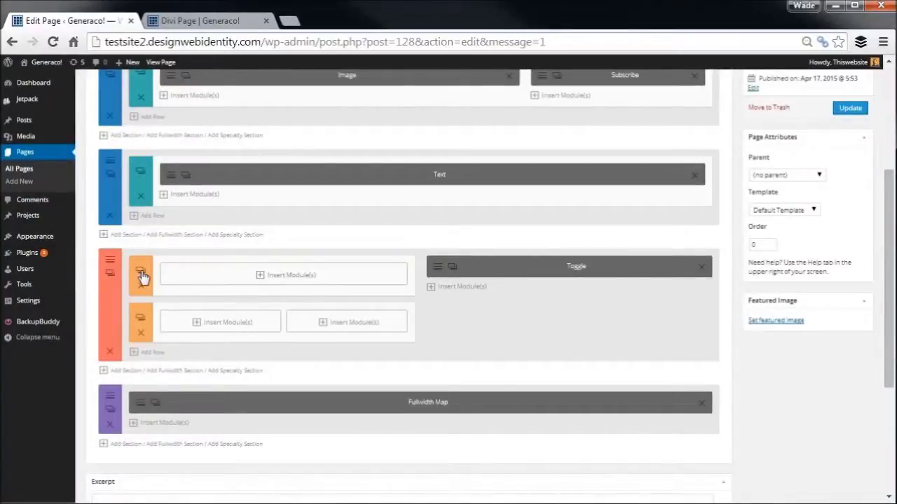
Step: Duplicate the Information toggle twice and retitle the second copy 'About Us'
{"action": "left_click", "coordinate": [449, 269]}
{"action": "left_click", "coordinate": [452, 294]}
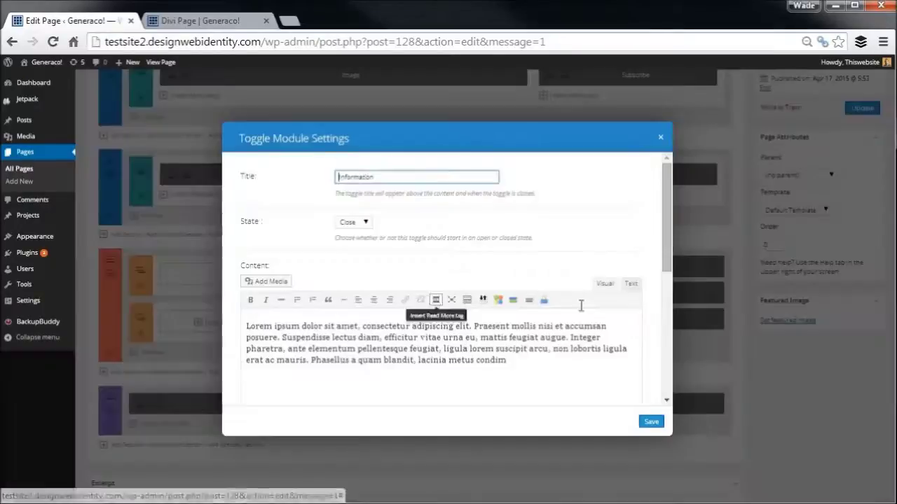
{"action": "left_click", "coordinate": [436, 297]}
{"action": "left_click_drag", "start_coordinate": [412, 175], "coordinate": [303, 161]}
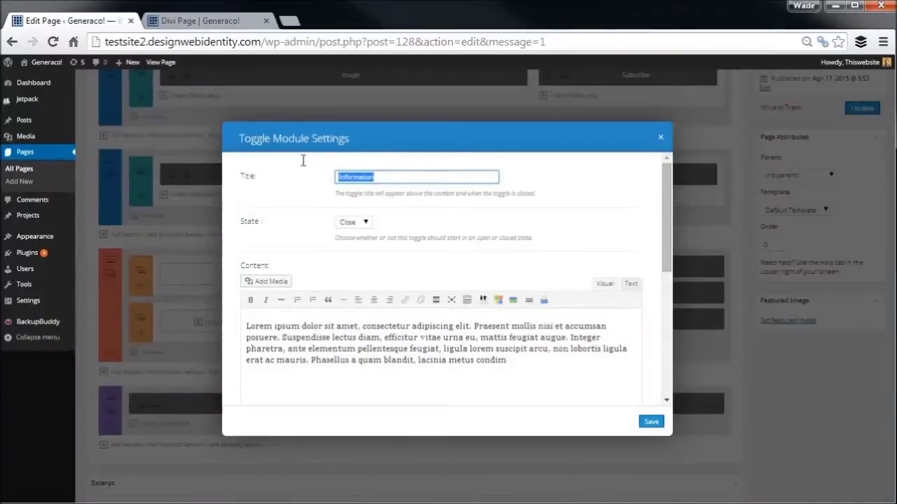
{"action": "type", "text": "About Us"}
{"action": "left_click", "coordinate": [651, 423]}
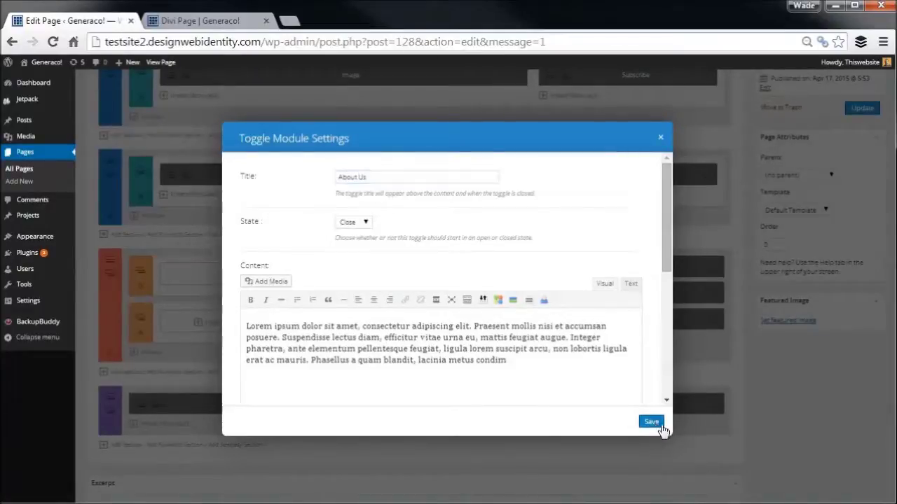
Step: Retitle the third toggle 'Contact Us'
{"action": "left_click", "coordinate": [432, 322]}
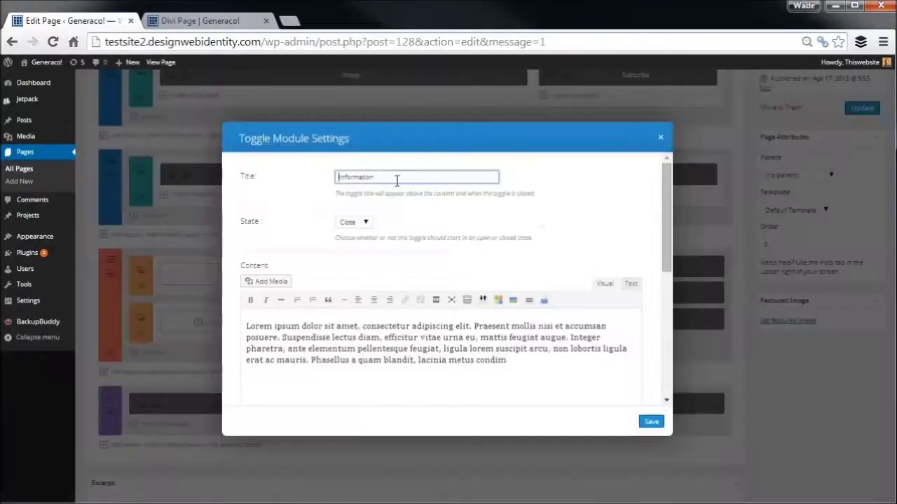
{"action": "left_click_drag", "start_coordinate": [396, 181], "coordinate": [238, 137]}
{"action": "type", "text": "Contact U"}
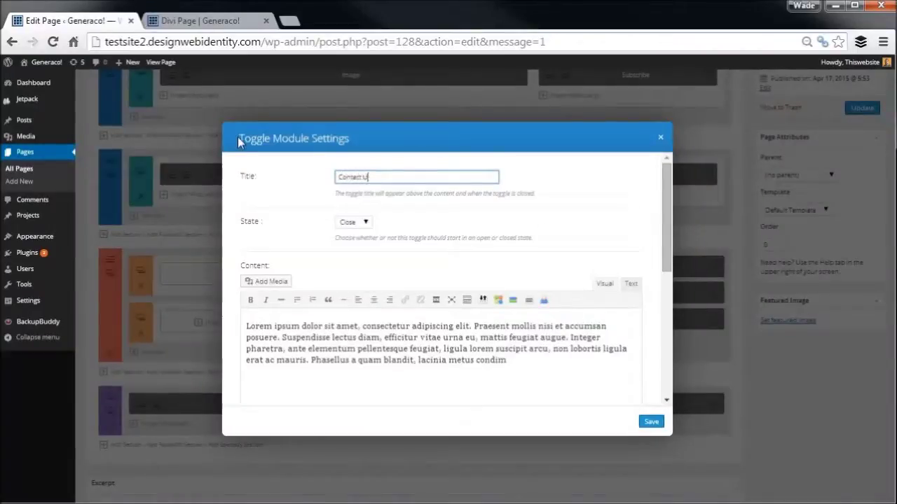
{"action": "type", "text": "s"}
{"action": "left_click", "coordinate": [651, 423]}
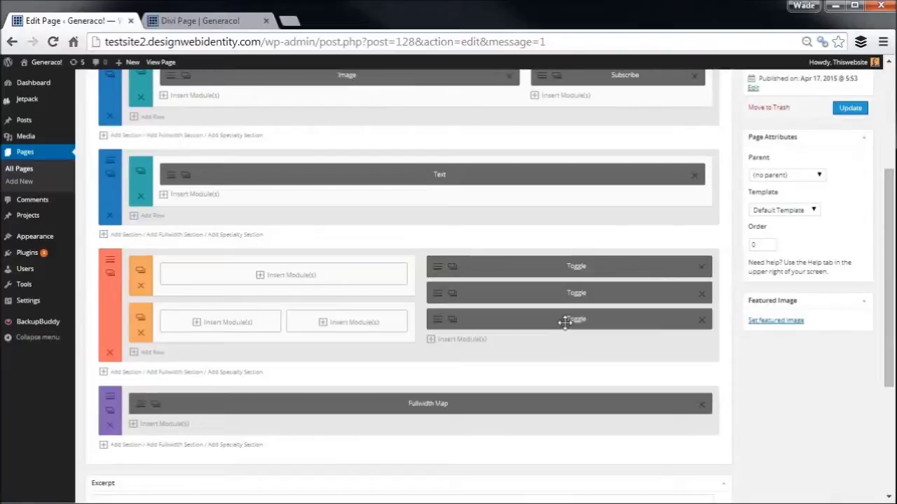
Step: Publish the updated page and switch to the live front-end page
{"action": "left_click", "coordinate": [851, 112]}
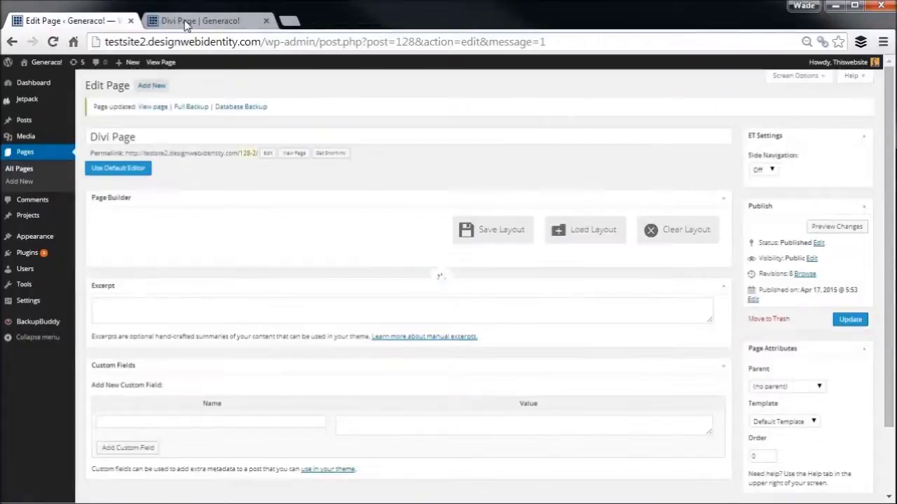
{"action": "scroll", "coordinate": [371, 406], "scroll_direction": "down", "scroll_amount": 3}
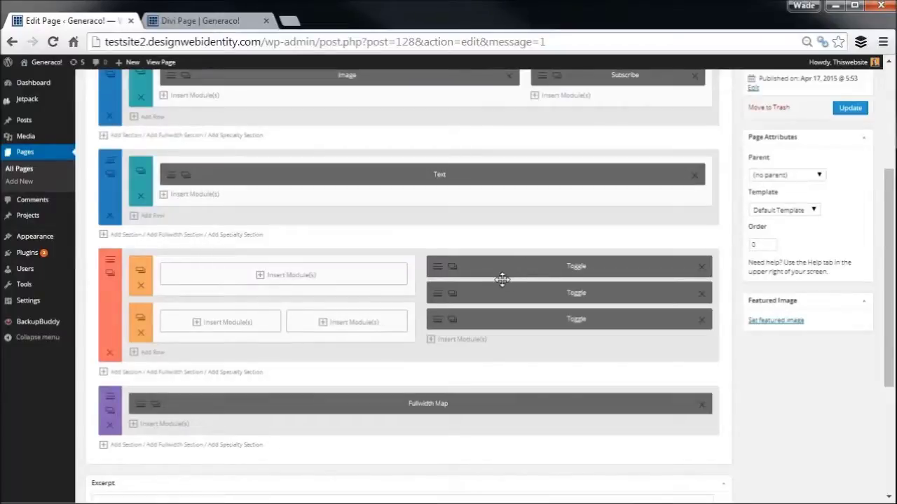
{"action": "left_click", "coordinate": [214, 27]}
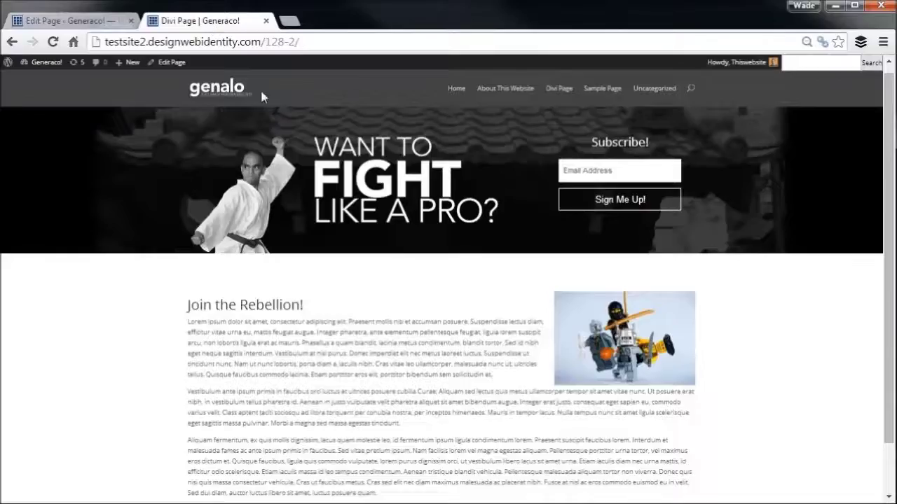
Step: Reload the live page to show the latest layout changes
{"action": "scroll", "coordinate": [406, 243], "scroll_direction": "down", "scroll_amount": 1}
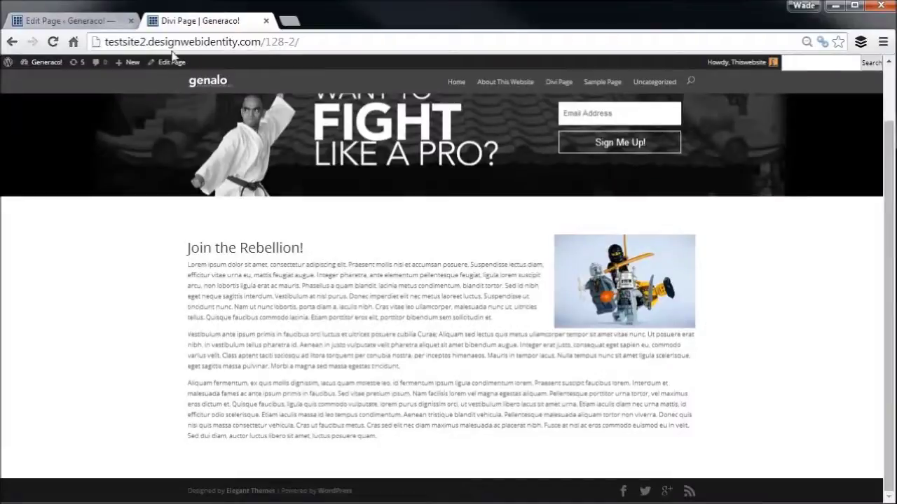
{"action": "left_click", "coordinate": [59, 43]}
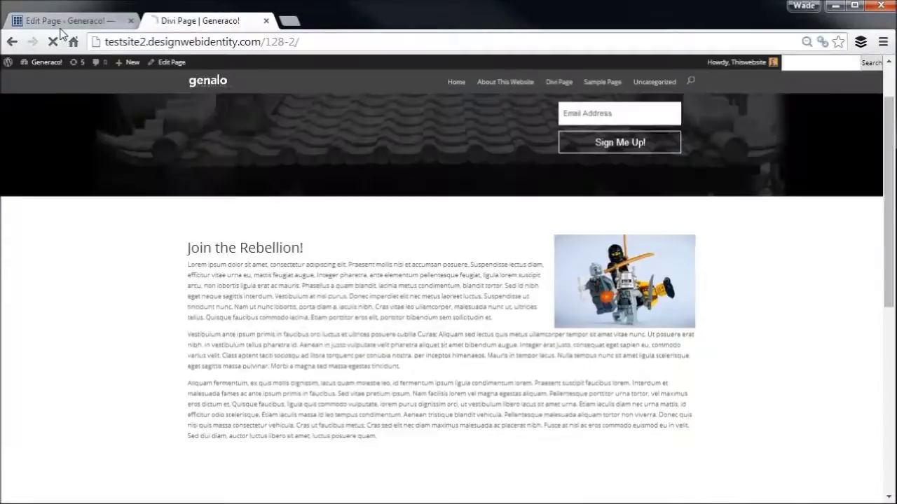
{"action": "scroll", "coordinate": [392, 192], "scroll_direction": "down", "scroll_amount": 4}
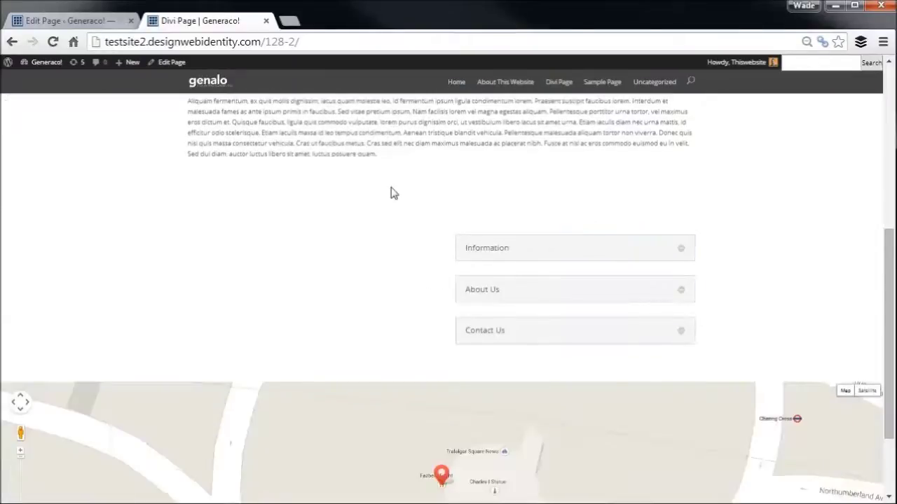
{"action": "scroll", "coordinate": [448, 194], "scroll_direction": "down", "scroll_amount": 1}
{"action": "scroll", "coordinate": [308, 228], "scroll_direction": "up", "scroll_amount": 1}
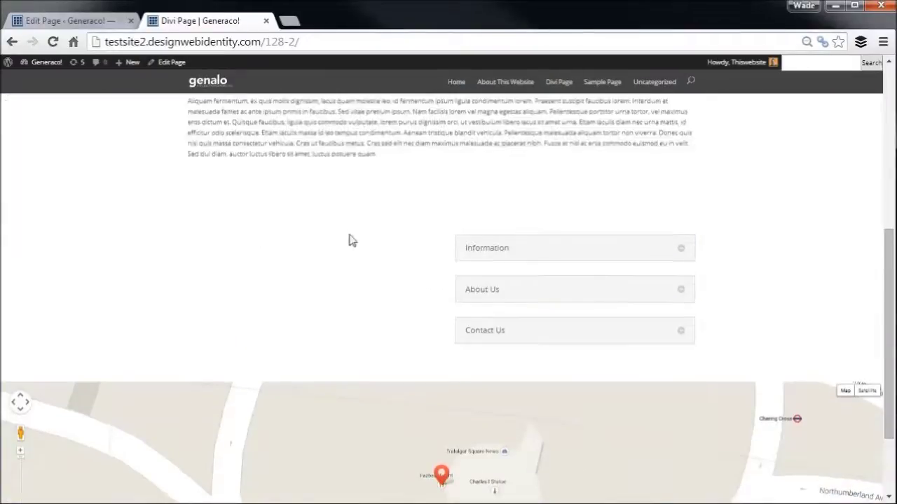
Step: Expand and collapse the Information, About Us and Contact Us accordion items
{"action": "left_click", "coordinate": [684, 254]}
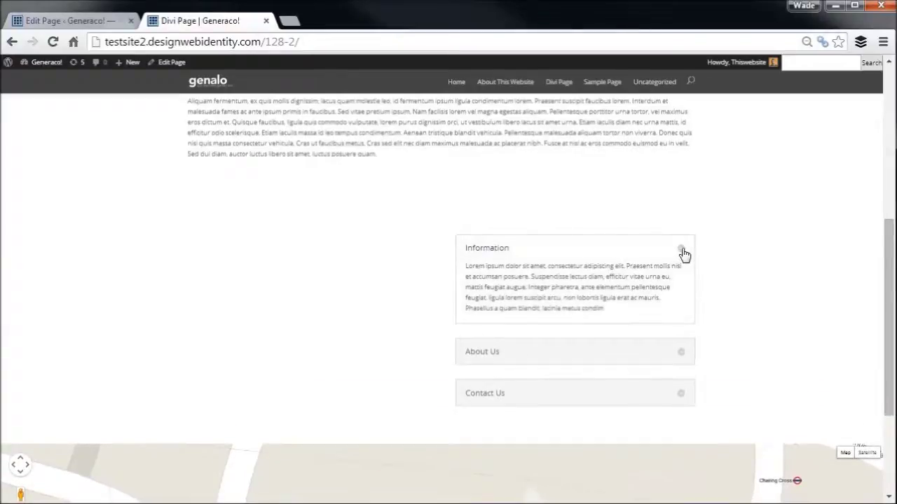
{"action": "left_click", "coordinate": [684, 253]}
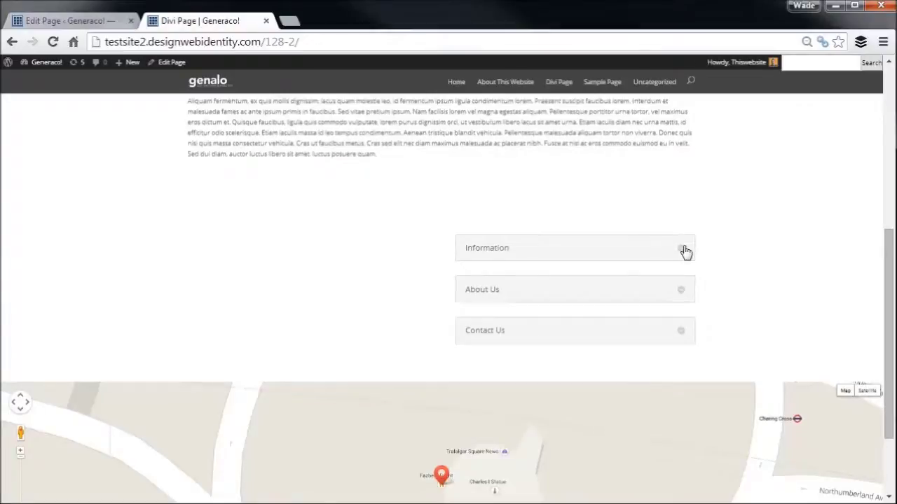
{"action": "left_click", "coordinate": [683, 252]}
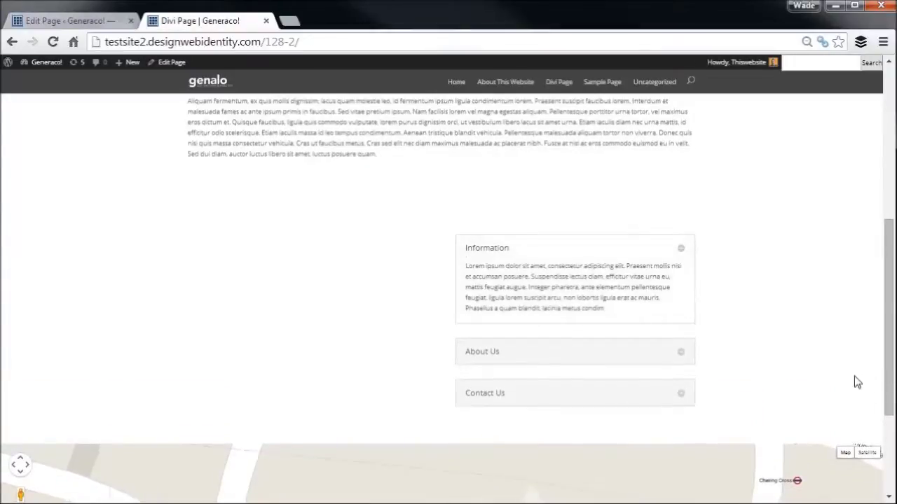
{"action": "left_click", "coordinate": [682, 253]}
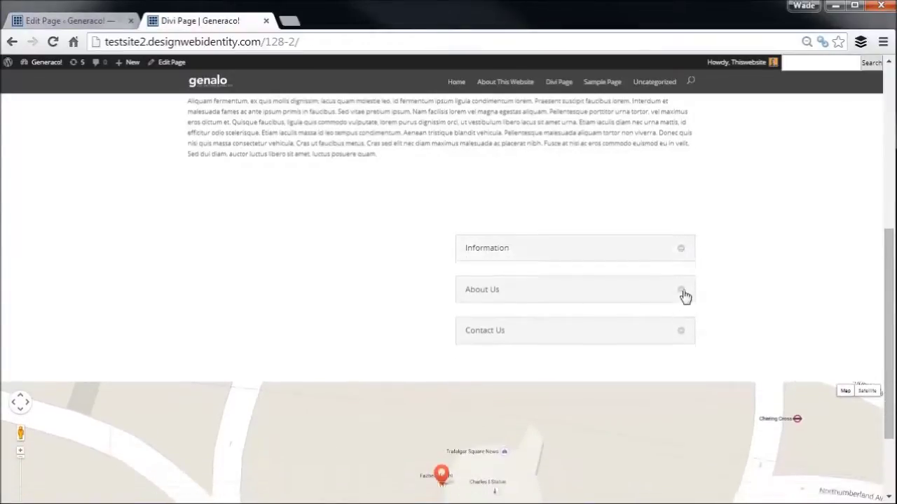
{"action": "left_click", "coordinate": [684, 296]}
{"action": "left_click", "coordinate": [681, 401]}
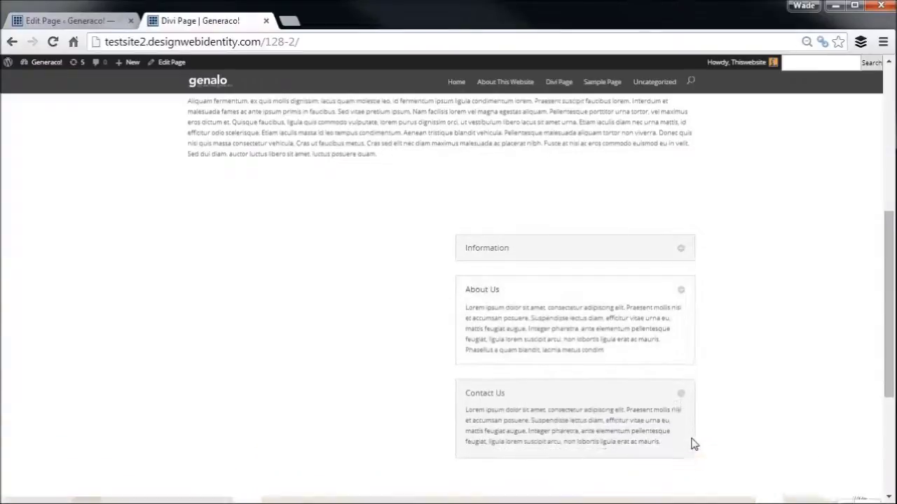
{"action": "left_click", "coordinate": [679, 397]}
{"action": "left_click", "coordinate": [680, 292]}
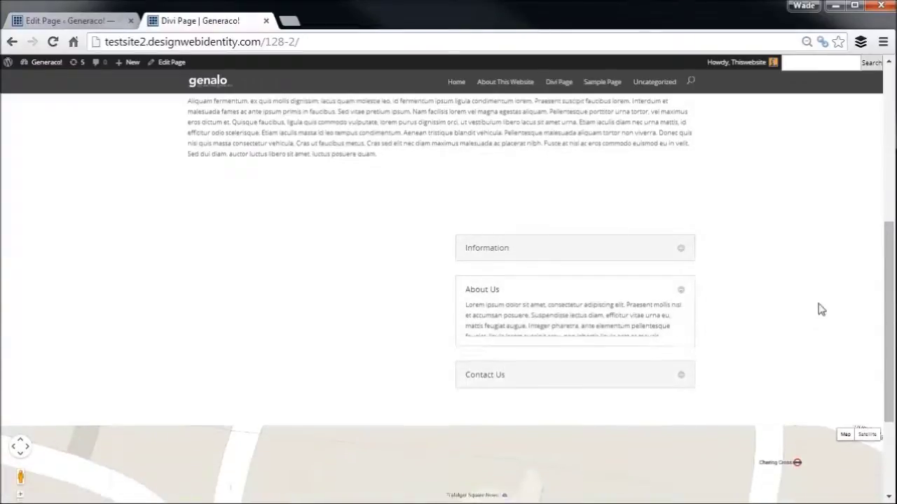
Step: Pan the London map around Trafalgar Square, then return to the builder layout
{"action": "scroll", "coordinate": [410, 329], "scroll_direction": "down", "scroll_amount": 2}
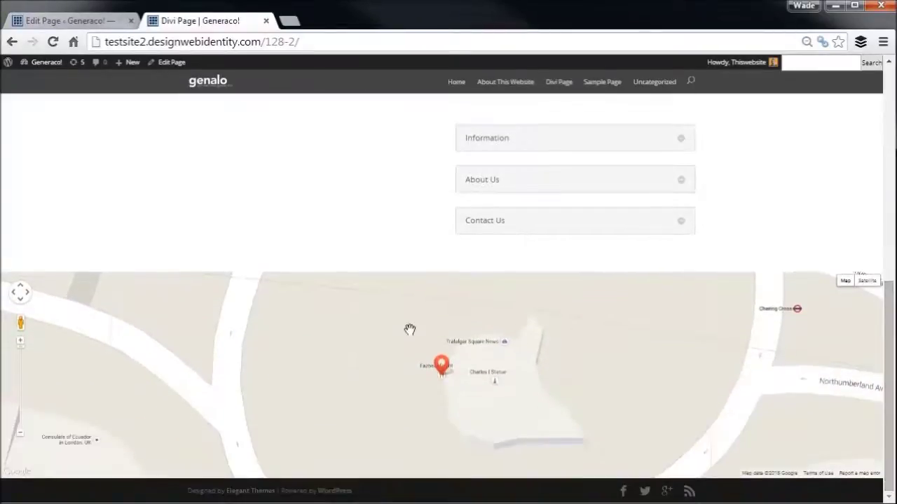
{"action": "scroll", "coordinate": [426, 334], "scroll_direction": "up", "scroll_amount": 2}
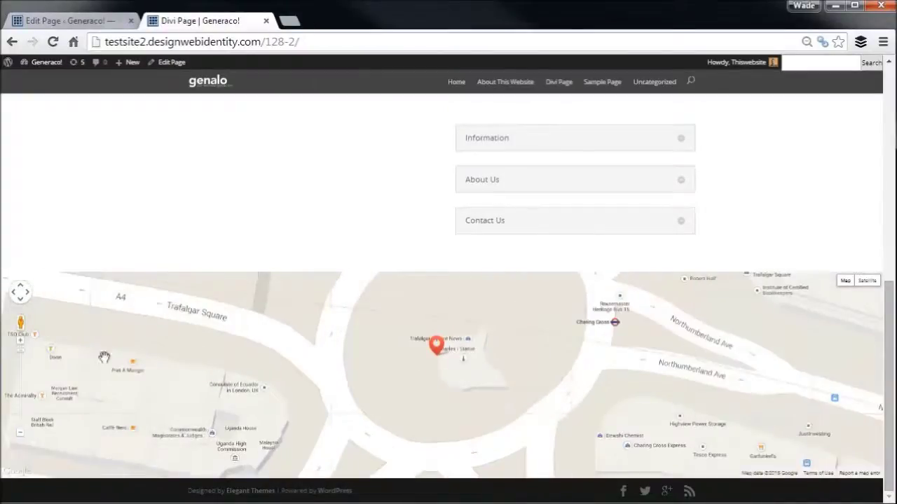
{"action": "left_click_drag", "start_coordinate": [87, 353], "coordinate": [324, 344]}
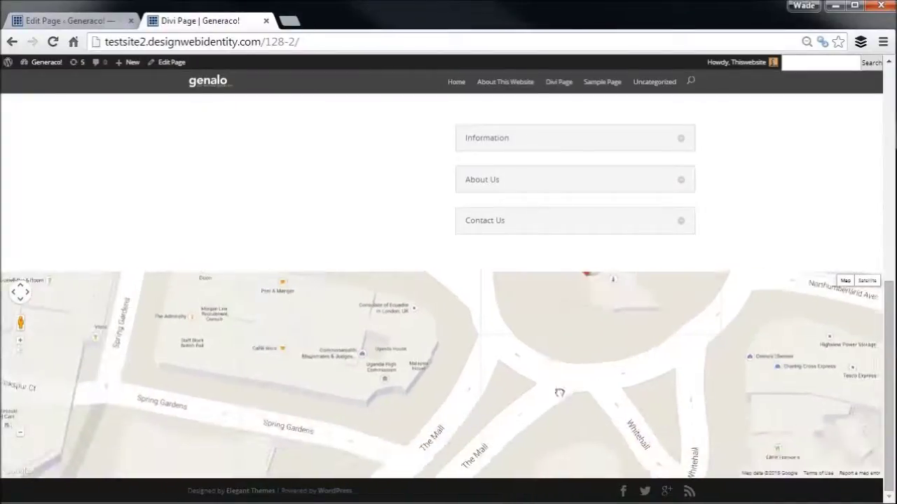
{"action": "left_click_drag", "start_coordinate": [559, 393], "coordinate": [351, 456]}
{"action": "left_click_drag", "start_coordinate": [458, 366], "coordinate": [427, 422]}
{"action": "mouse_move", "coordinate": [458, 343]}
{"action": "left_mouse_down"}
{"action": "mouse_move", "coordinate": [480, 372]}
{"action": "mouse_move", "coordinate": [465, 346]}
{"action": "left_mouse_up"}
{"action": "scroll", "coordinate": [480, 371], "scroll_direction": "down", "scroll_amount": 1}
{"action": "scroll", "coordinate": [530, 356], "scroll_direction": "down", "scroll_amount": 1}
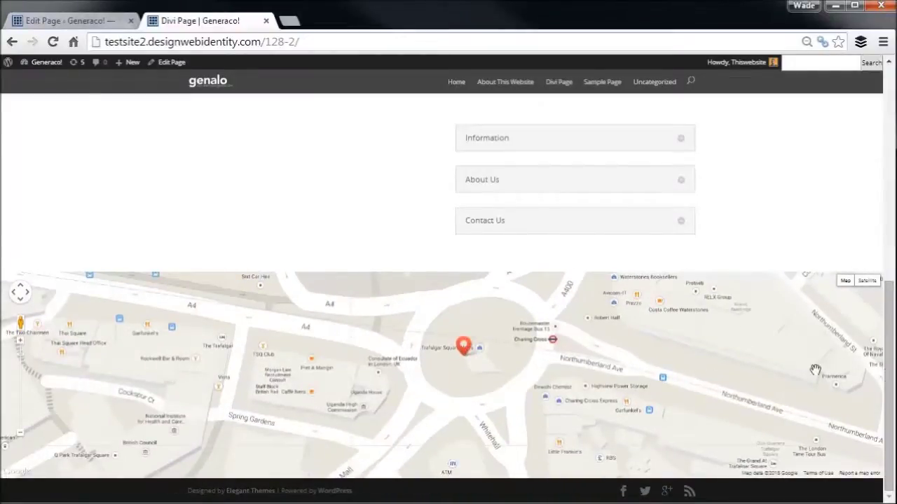
{"action": "scroll", "coordinate": [887, 350], "scroll_direction": "up", "scroll_amount": 5}
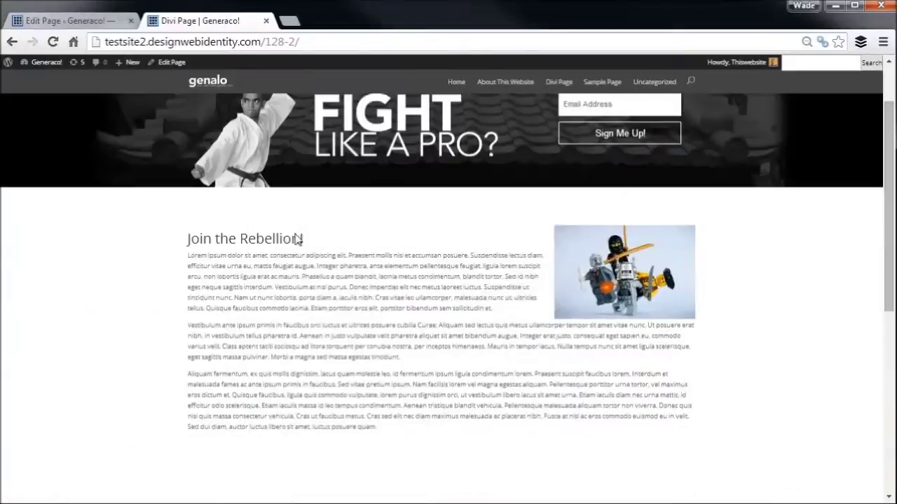
{"action": "scroll", "coordinate": [701, 312], "scroll_direction": "down", "scroll_amount": 4}
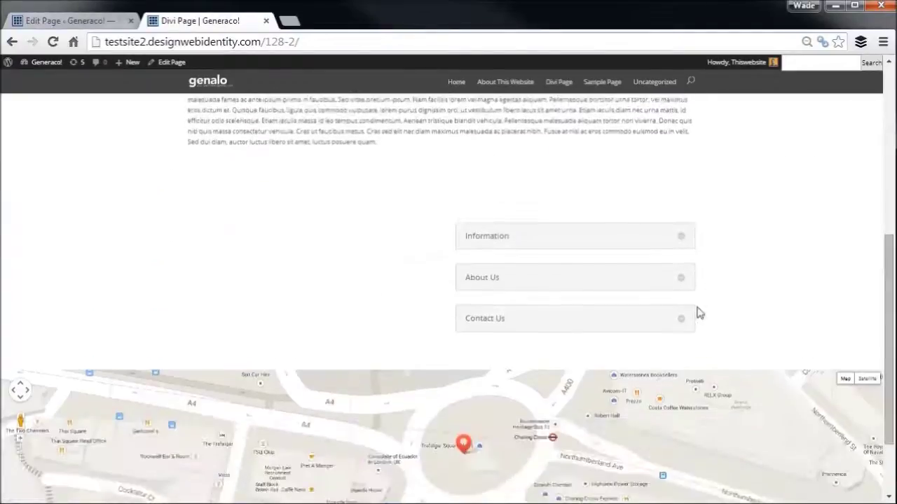
{"action": "left_click", "coordinate": [91, 17]}
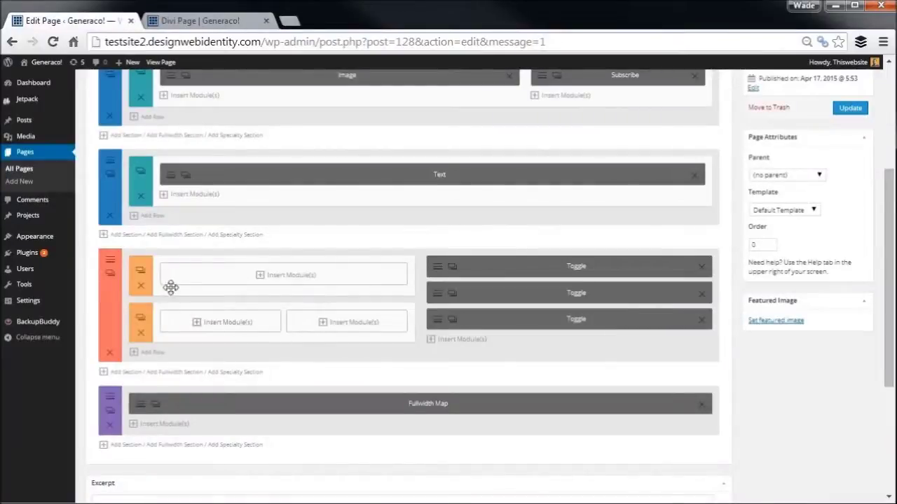
{"action": "left_click", "coordinate": [249, 22]}
{"action": "scroll", "coordinate": [571, 346], "scroll_direction": "up", "scroll_amount": 2}
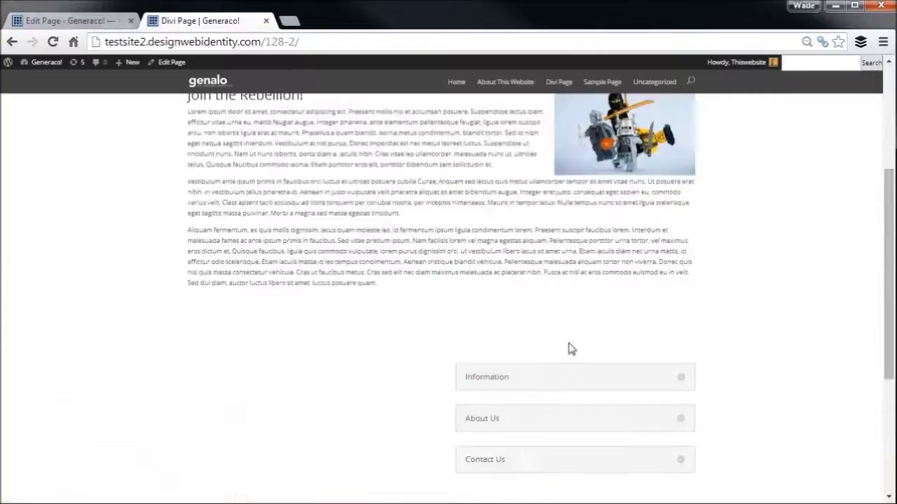
{"action": "scroll", "coordinate": [550, 351], "scroll_direction": "down", "scroll_amount": 1}
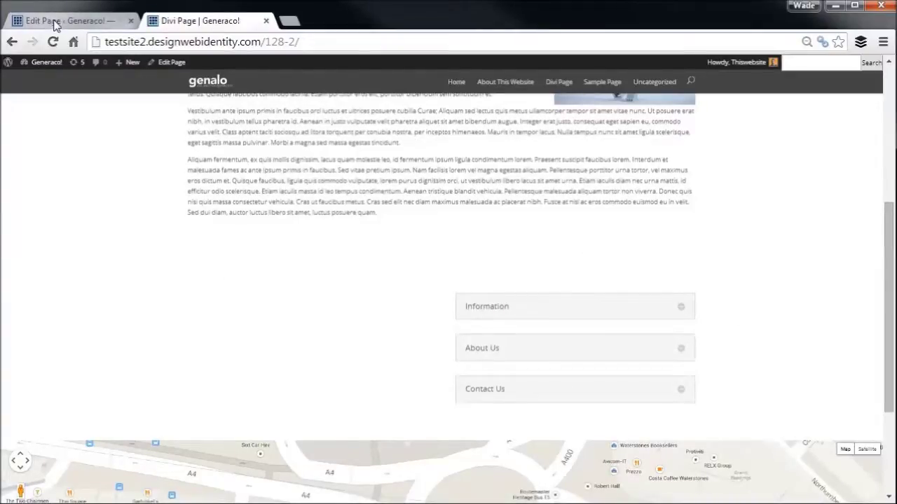
{"action": "left_click", "coordinate": [56, 21]}
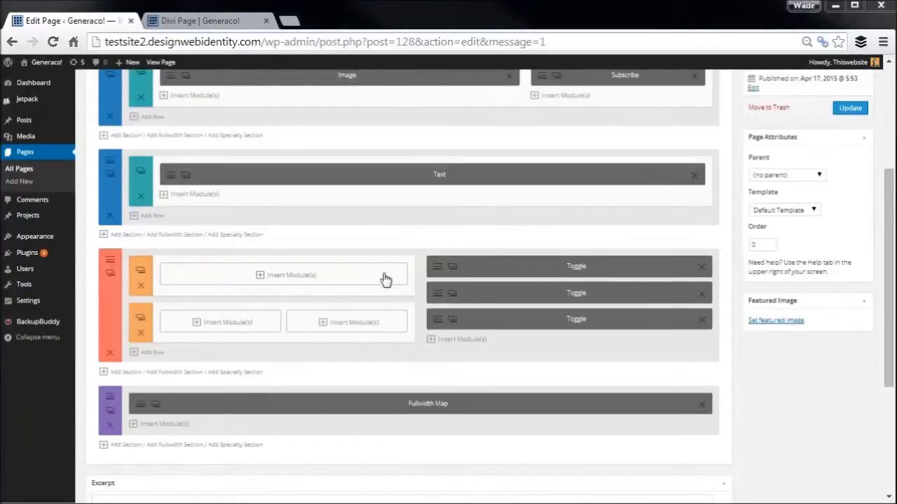
Step: Insert a Video module in the upper-left slot using the pasted YouTube URL
{"action": "left_click", "coordinate": [260, 283]}
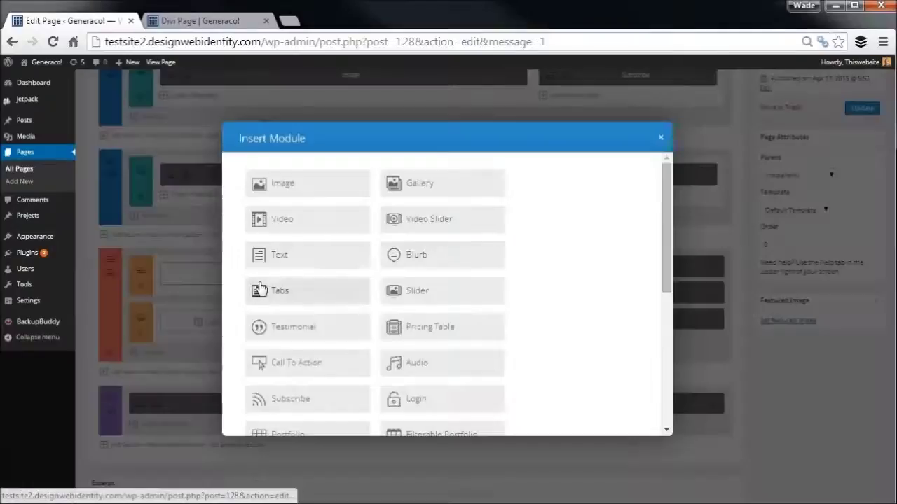
{"action": "left_click", "coordinate": [286, 229]}
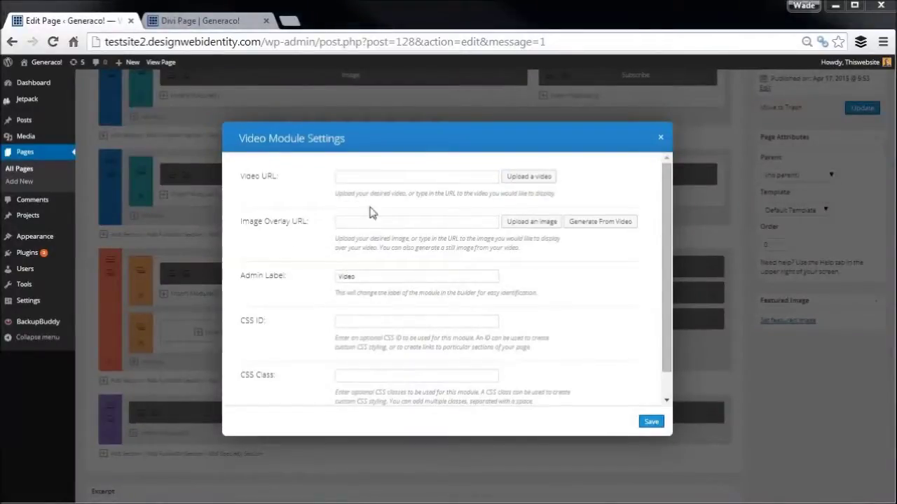
{"action": "left_click", "coordinate": [369, 181]}
{"action": "type", "text": "https://www.youtube.com/watch?v=TKZkP7eT2ho"}
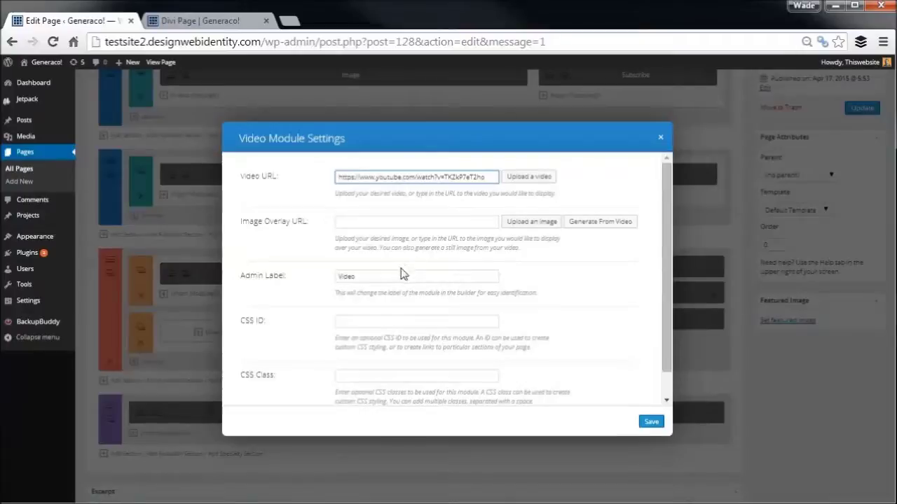
{"action": "scroll", "coordinate": [404, 273], "scroll_direction": "down", "scroll_amount": 1}
{"action": "scroll", "coordinate": [405, 272], "scroll_direction": "up", "scroll_amount": 1}
{"action": "left_click", "coordinate": [652, 423]}
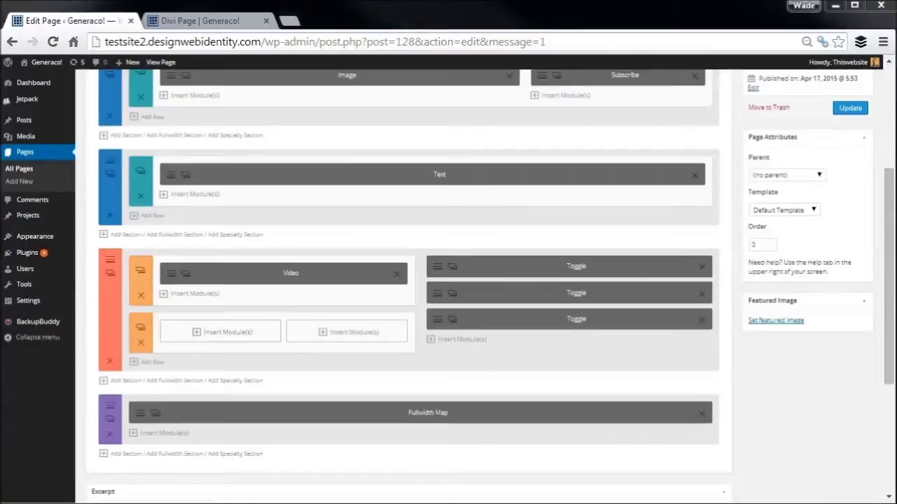
Step: Add an Audio module to the next empty slot and fill in its title, artist and album
{"action": "left_click", "coordinate": [203, 342]}
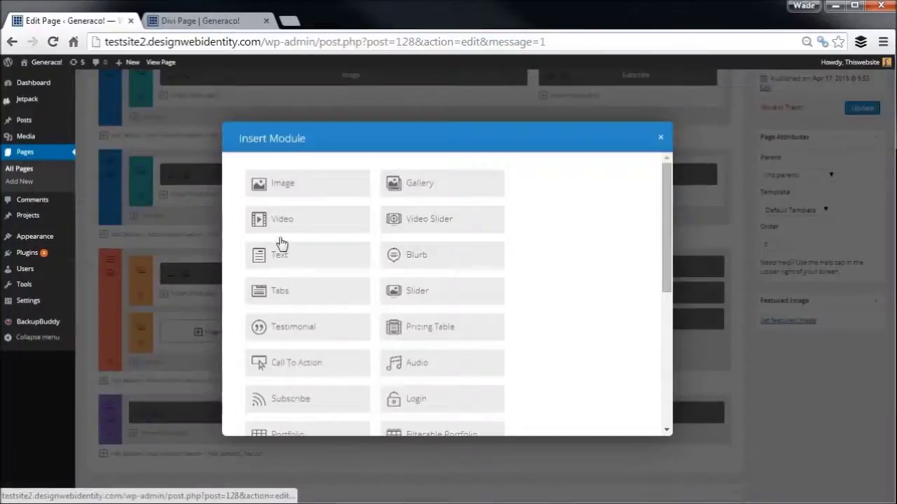
{"action": "left_click_drag", "start_coordinate": [668, 185], "coordinate": [671, 376]}
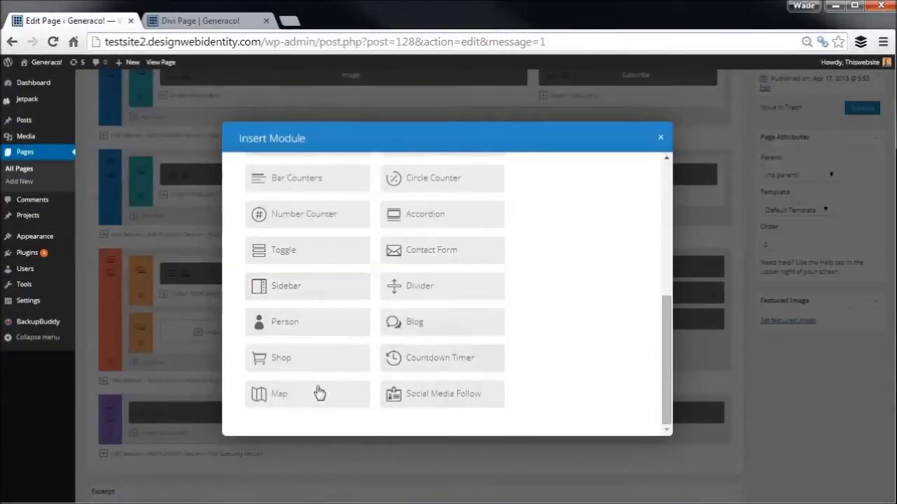
{"action": "scroll", "coordinate": [293, 383], "scroll_direction": "up", "scroll_amount": 2}
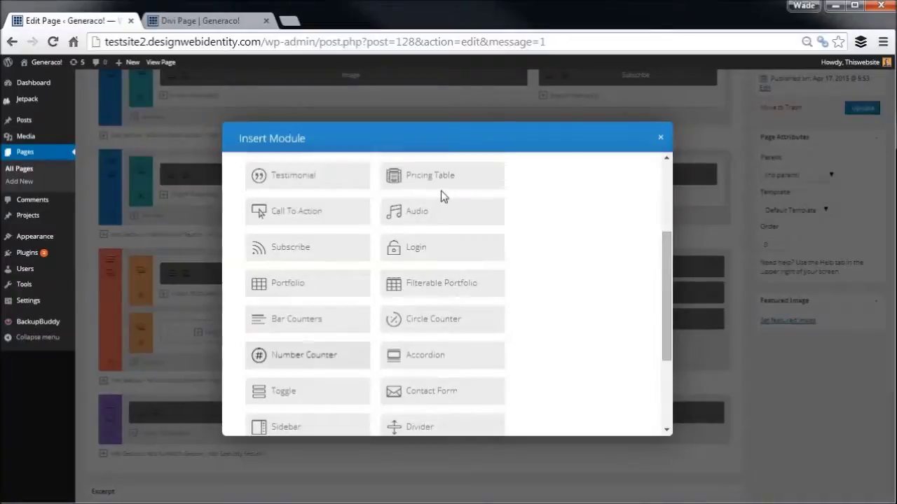
{"action": "left_click", "coordinate": [414, 216]}
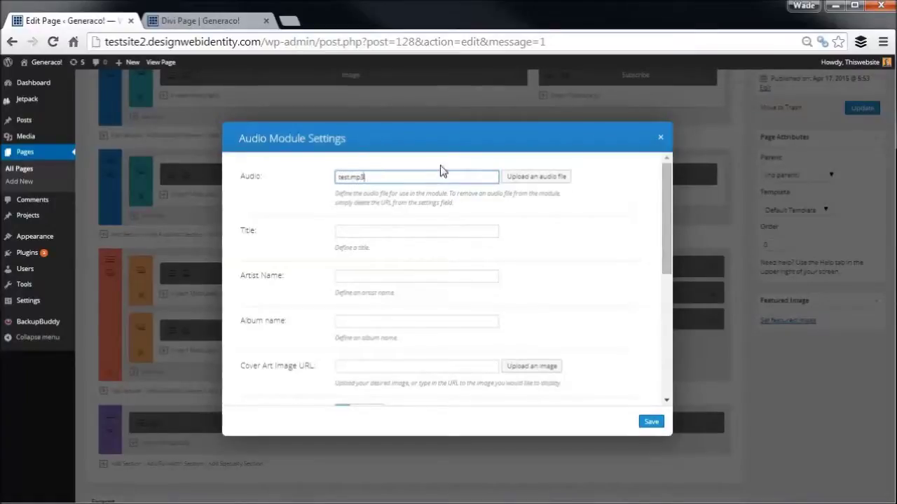
{"action": "left_click", "coordinate": [387, 228]}
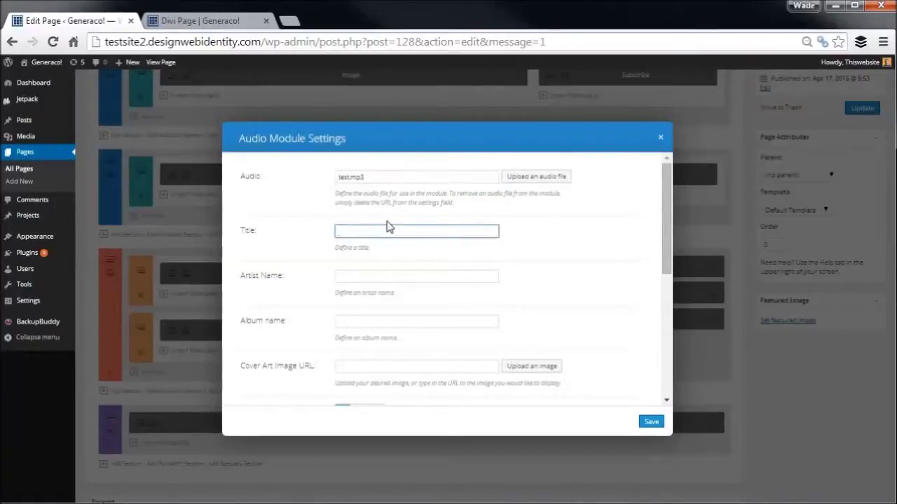
{"action": "type", "text": "My Podcast"}
{"action": "left_click", "coordinate": [379, 276]}
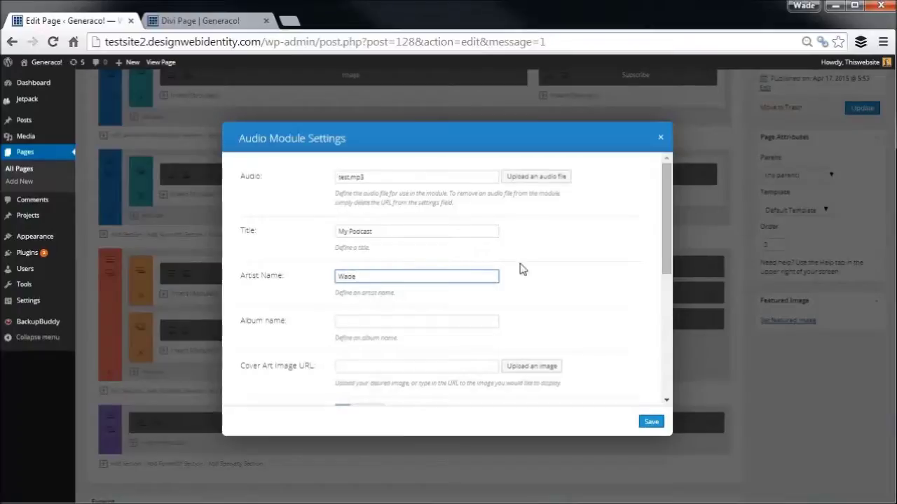
{"action": "left_click", "coordinate": [409, 321]}
{"action": "scroll", "coordinate": [388, 329], "scroll_direction": "down", "scroll_amount": 1}
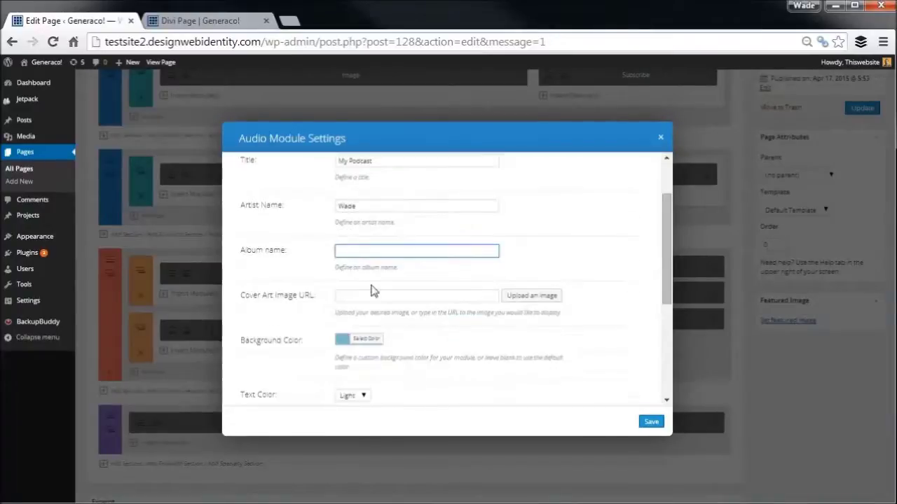
Step: Upload gift.png and set it as the audio cover art
{"action": "left_click", "coordinate": [519, 299]}
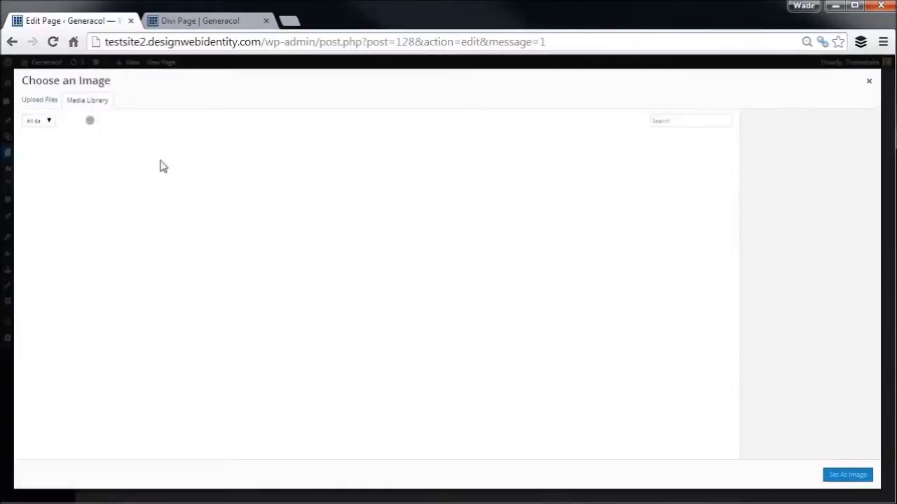
{"action": "left_click", "coordinate": [40, 100]}
{"action": "left_click", "coordinate": [435, 265]}
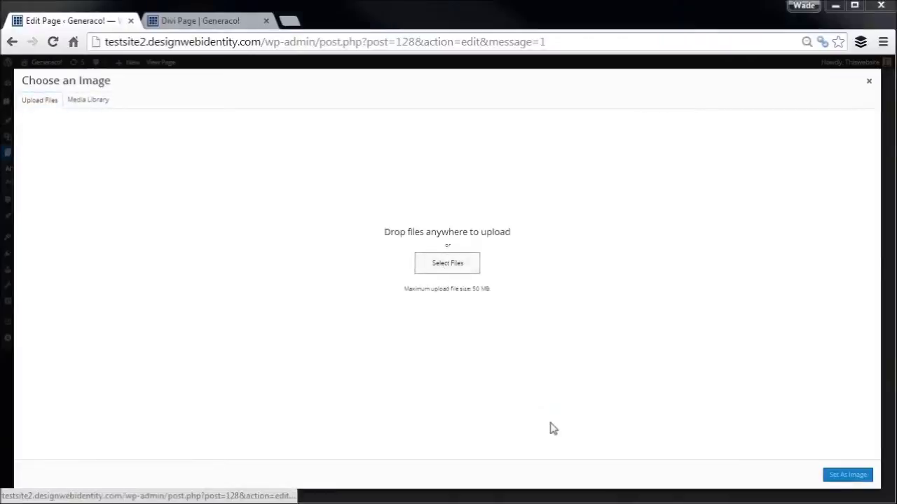
{"action": "double_click", "coordinate": [545, 210]}
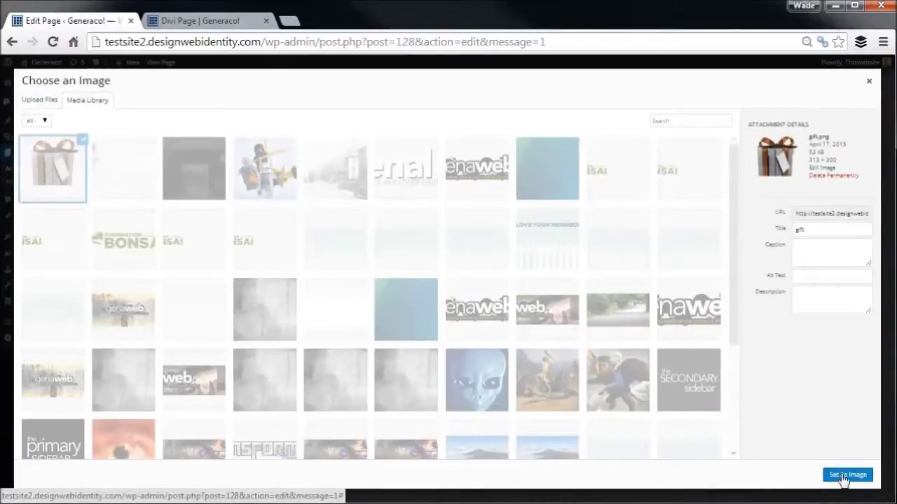
{"action": "left_click", "coordinate": [841, 477]}
Step: Set the audio player's text colour to Dark and save the module
{"action": "scroll", "coordinate": [404, 357], "scroll_direction": "down", "scroll_amount": 10}
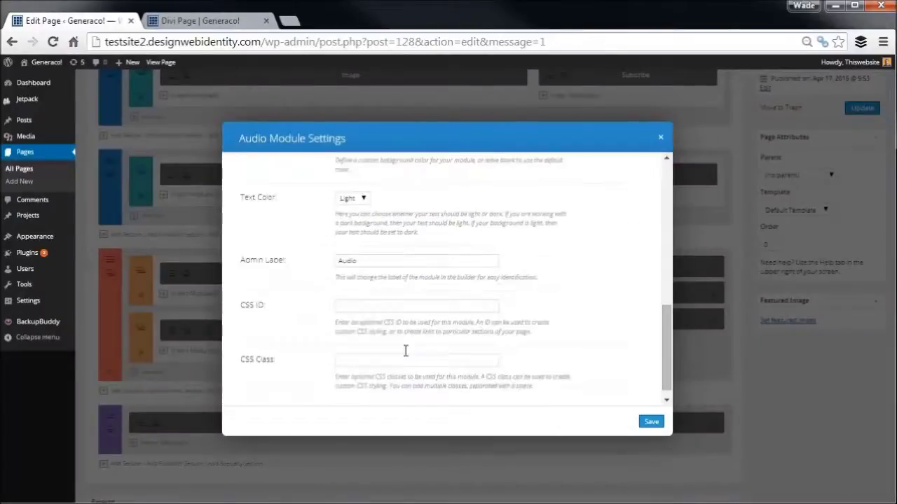
{"action": "left_click", "coordinate": [363, 199]}
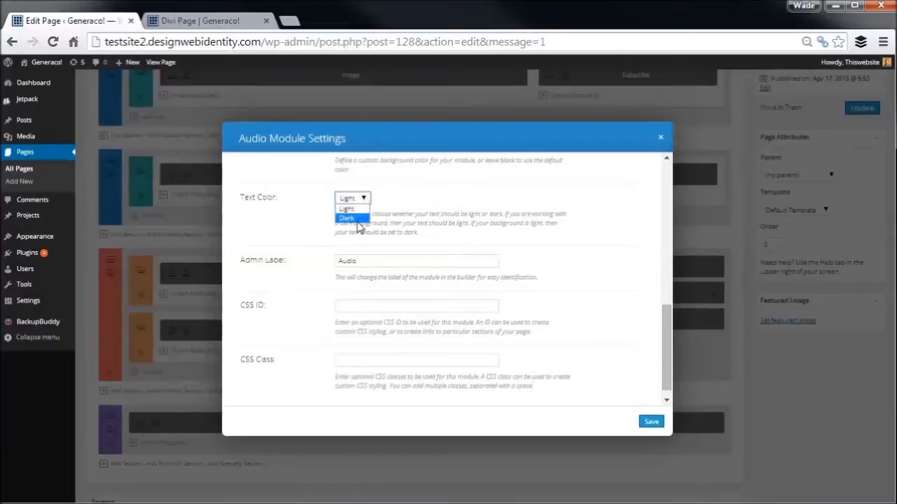
{"action": "left_click", "coordinate": [359, 223]}
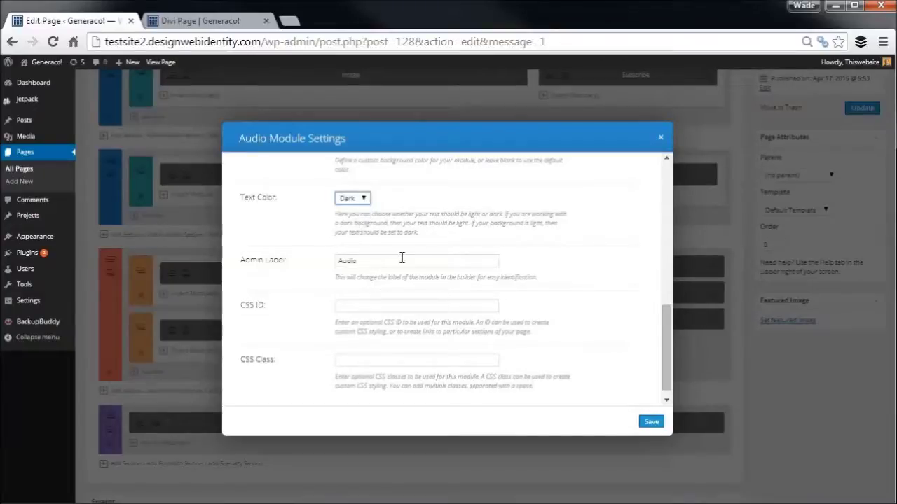
{"action": "left_click", "coordinate": [651, 423]}
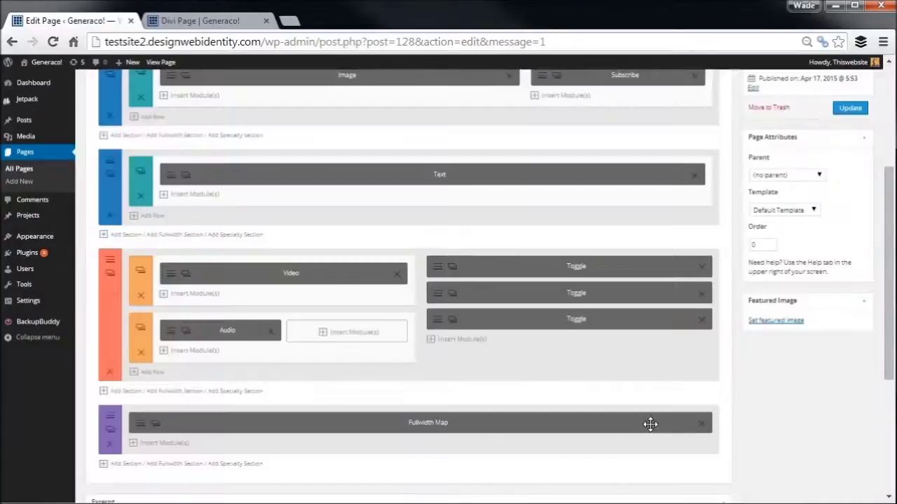
Step: Add a Login module titled 'Sign into your account!' with a black background beside Audio
{"action": "left_click", "coordinate": [322, 335]}
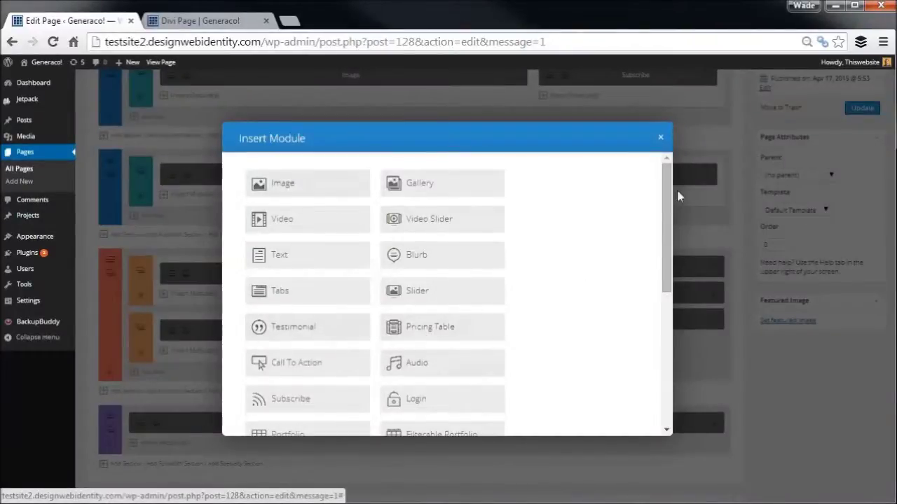
{"action": "left_click_drag", "start_coordinate": [661, 194], "coordinate": [684, 248]}
{"action": "left_click", "coordinate": [410, 299]}
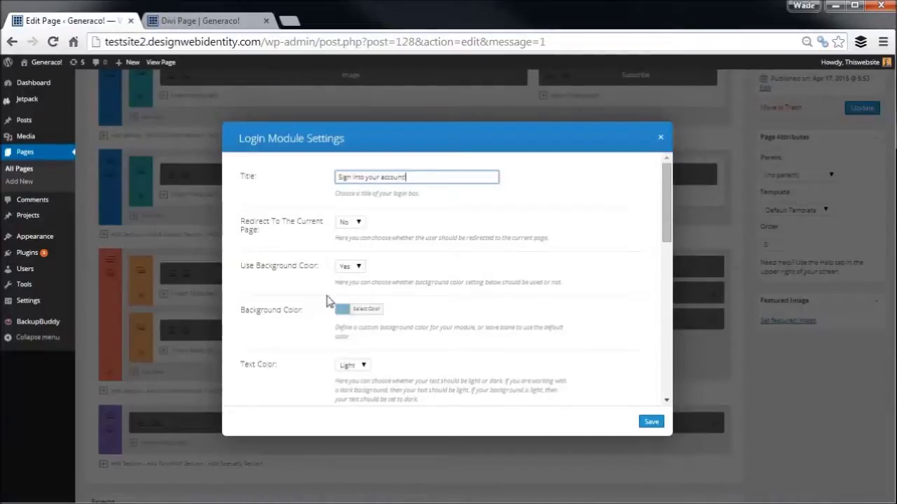
{"action": "left_click", "coordinate": [356, 309]}
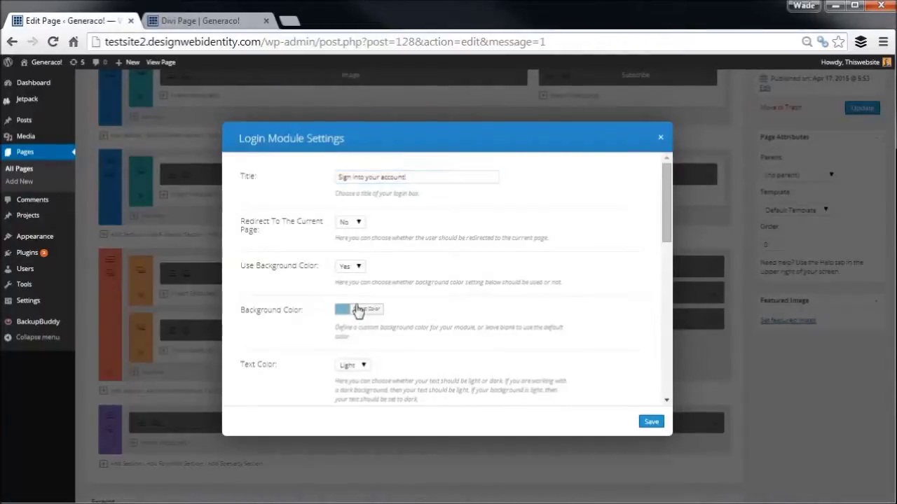
{"action": "left_click", "coordinate": [413, 414]}
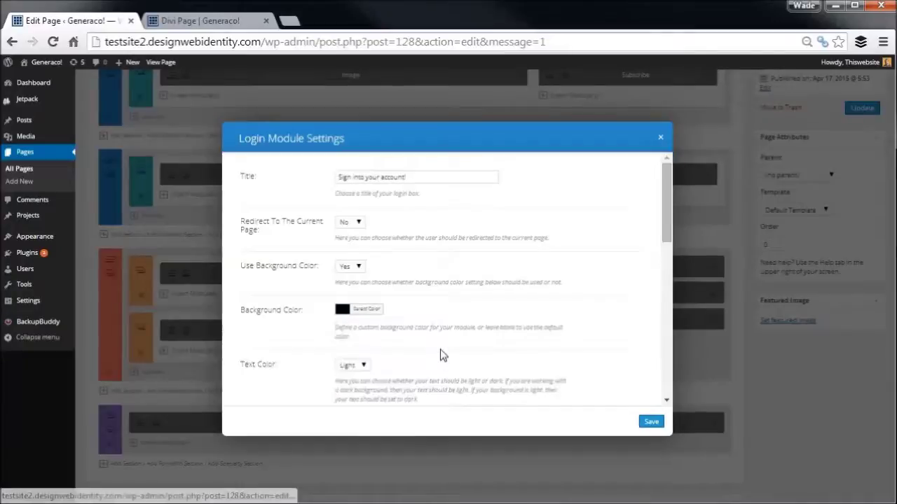
{"action": "left_click_drag", "start_coordinate": [665, 221], "coordinate": [662, 295]}
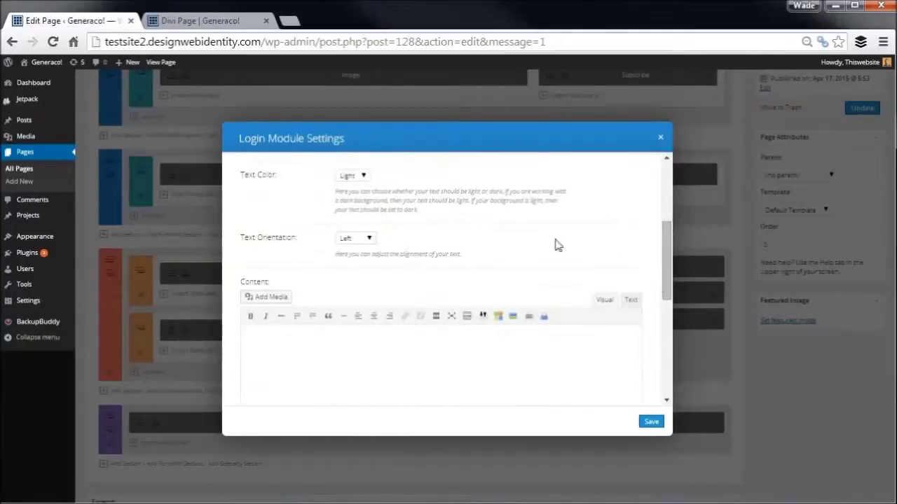
{"action": "scroll", "coordinate": [353, 199], "scroll_direction": "up", "scroll_amount": 1}
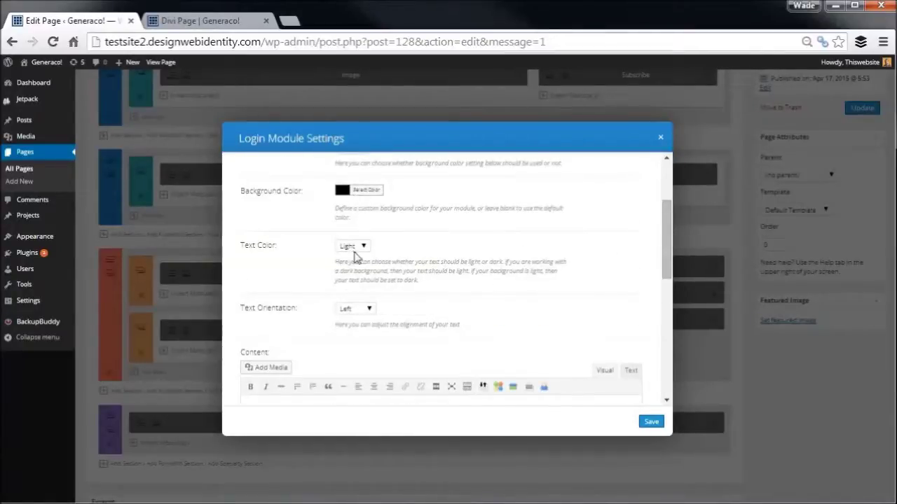
{"action": "scroll", "coordinate": [457, 255], "scroll_direction": "down", "scroll_amount": 2}
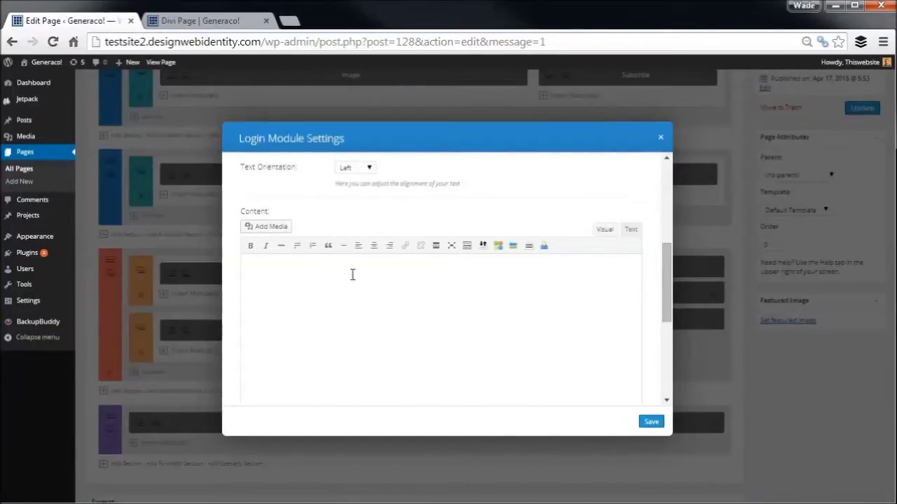
{"action": "left_click", "coordinate": [650, 423]}
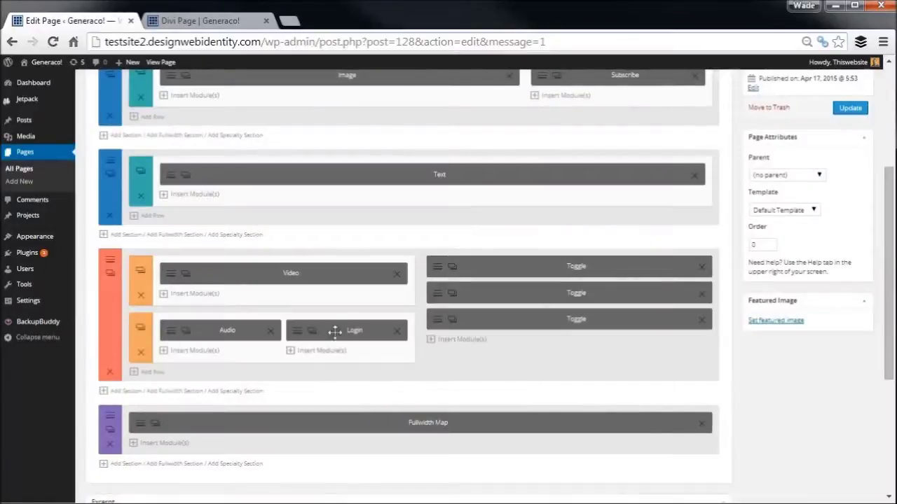
Step: Set the streetWHITE street photo as the orange section's background image
{"action": "left_click", "coordinate": [112, 265]}
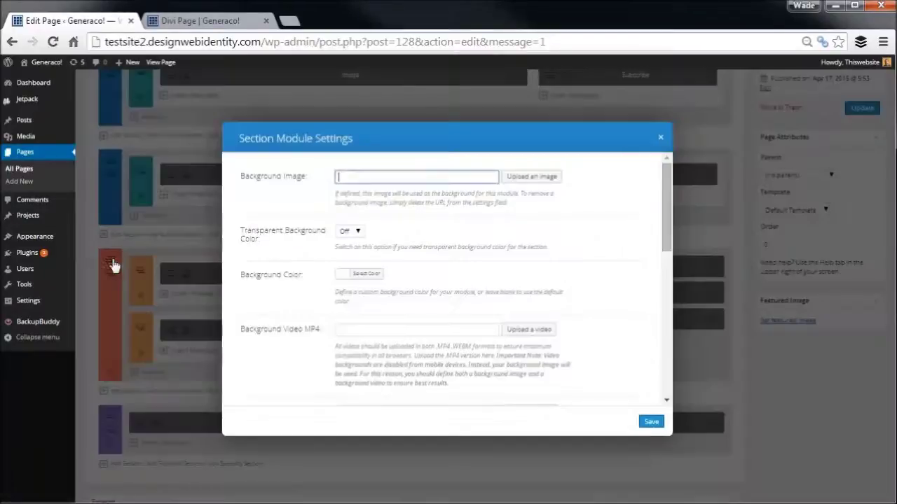
{"action": "left_click", "coordinate": [544, 177]}
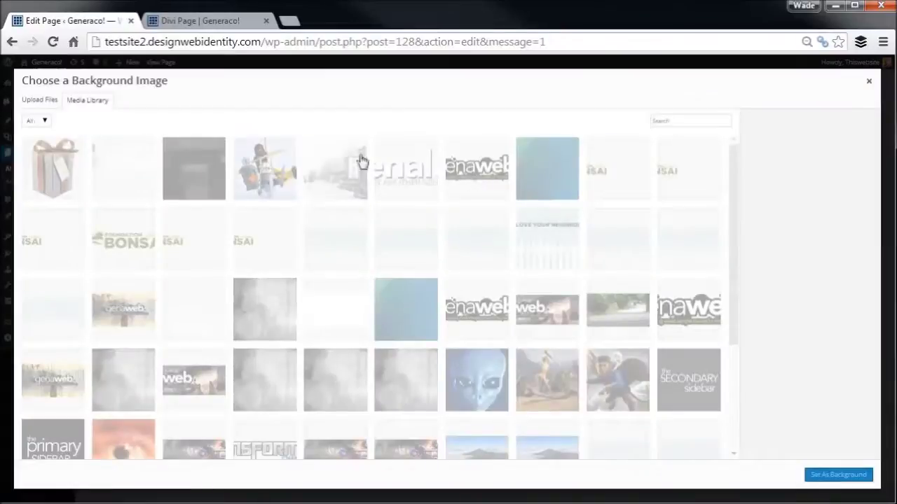
{"action": "left_click", "coordinate": [349, 178]}
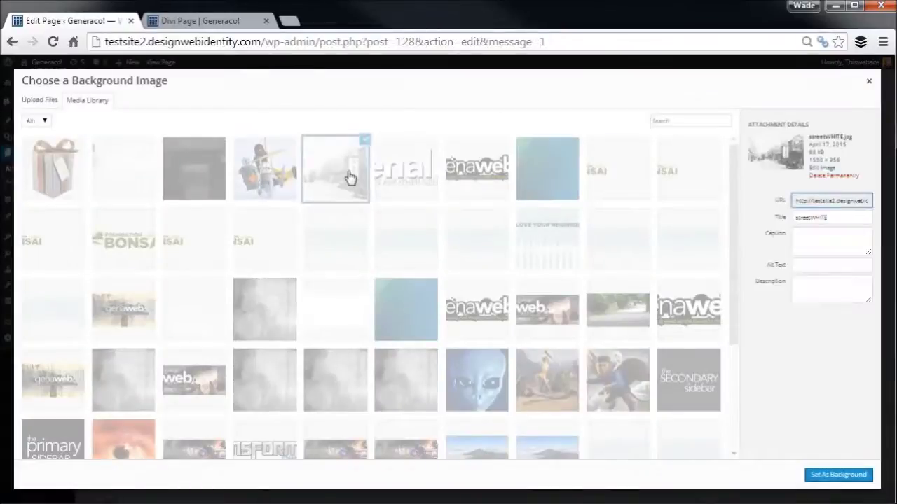
{"action": "left_click", "coordinate": [836, 475]}
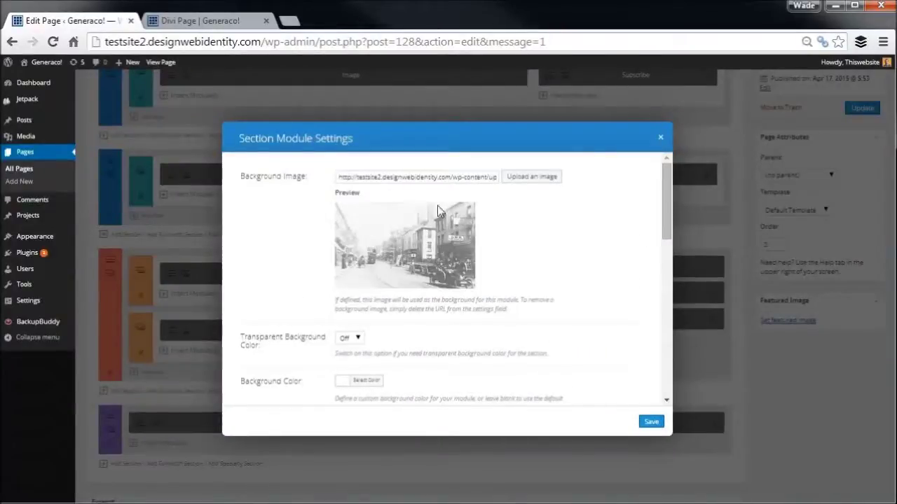
{"action": "left_click_drag", "start_coordinate": [666, 190], "coordinate": [667, 241]}
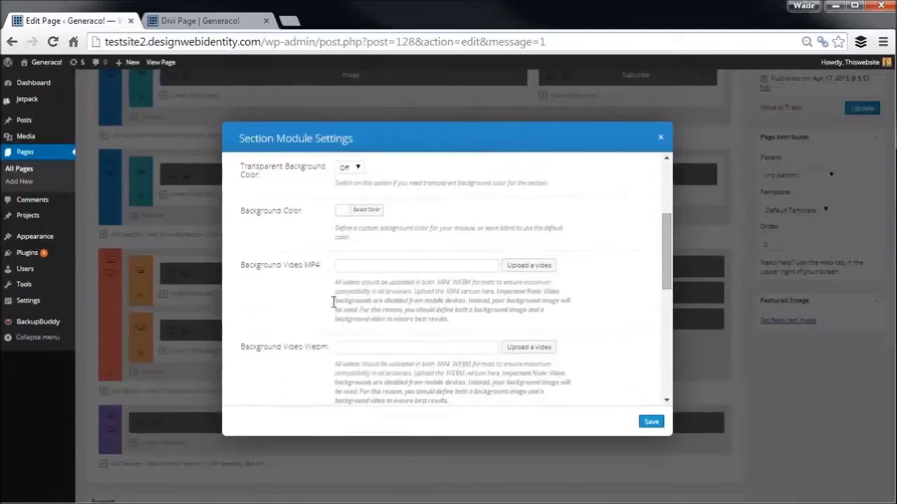
{"action": "left_click", "coordinate": [363, 265]}
{"action": "left_click", "coordinate": [368, 346]}
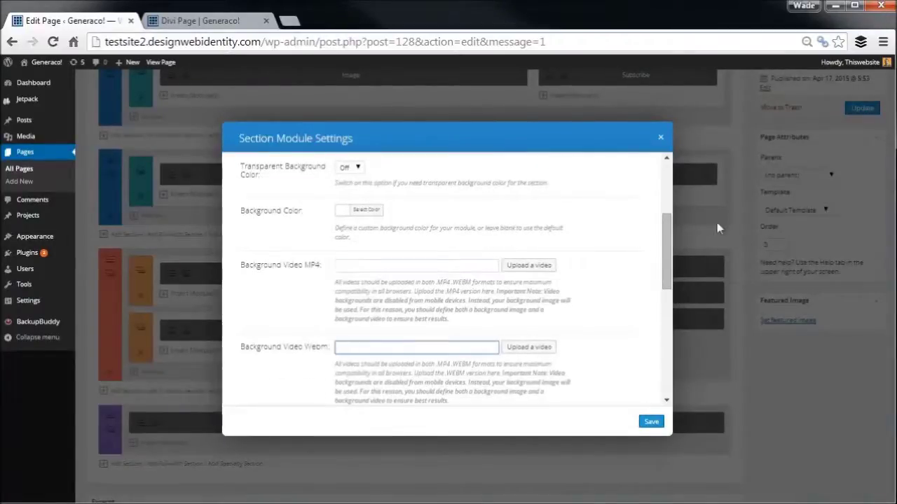
{"action": "left_click_drag", "start_coordinate": [665, 251], "coordinate": [663, 337]}
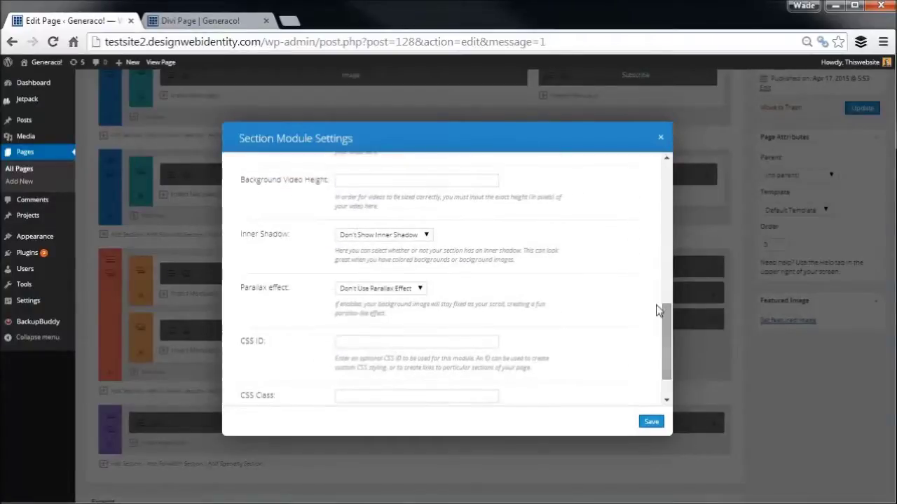
Step: Turn on the parallax effect with the True Parallax method and save the section
{"action": "left_click", "coordinate": [412, 294]}
{"action": "left_click", "coordinate": [385, 311]}
{"action": "left_click", "coordinate": [387, 343]}
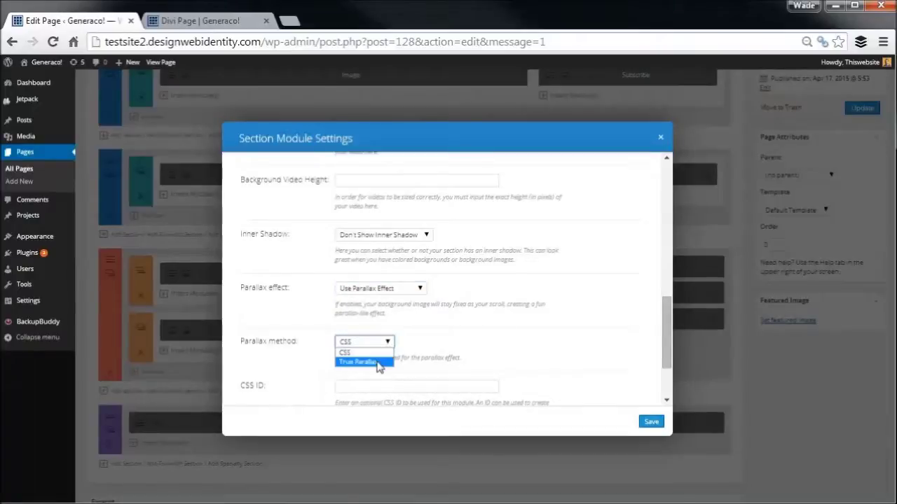
{"action": "left_click", "coordinate": [377, 362]}
{"action": "scroll", "coordinate": [664, 336], "scroll_direction": "down", "scroll_amount": 3}
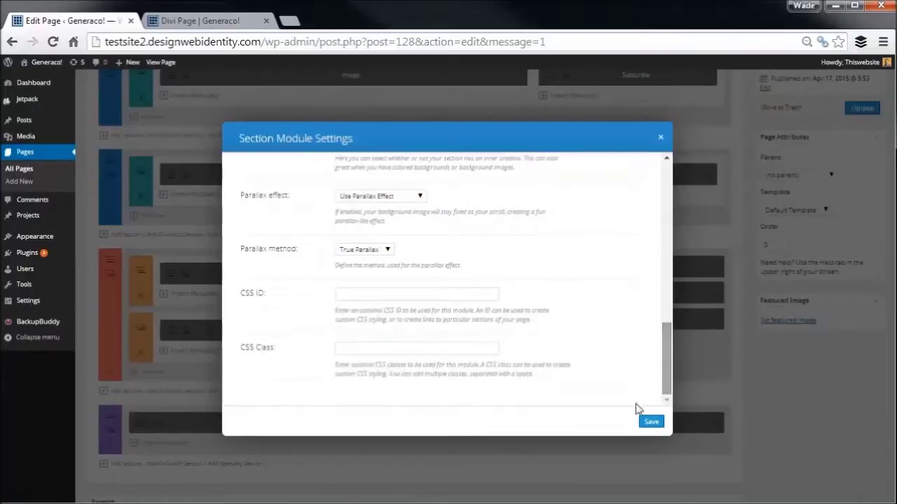
{"action": "left_click", "coordinate": [651, 422]}
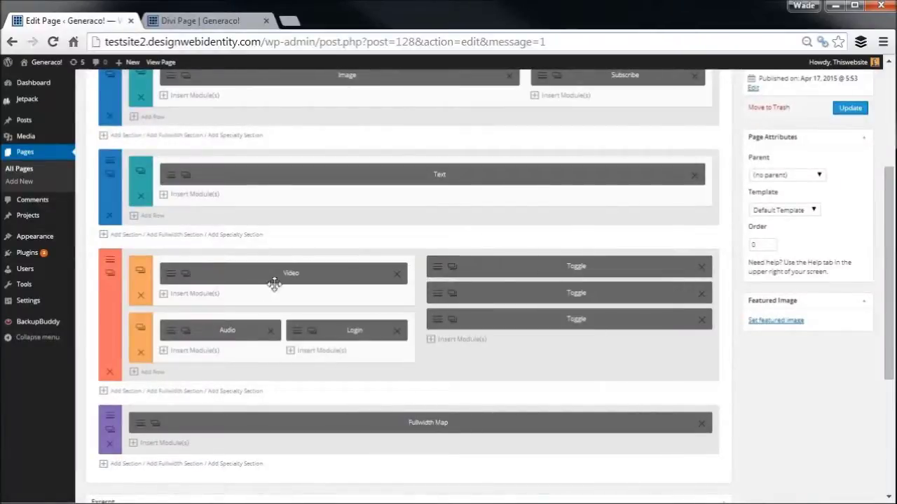
Step: Replace the three Toggle modules in the right column with an Accordion module
{"action": "left_click", "coordinate": [701, 320]}
{"action": "left_click", "coordinate": [701, 293]}
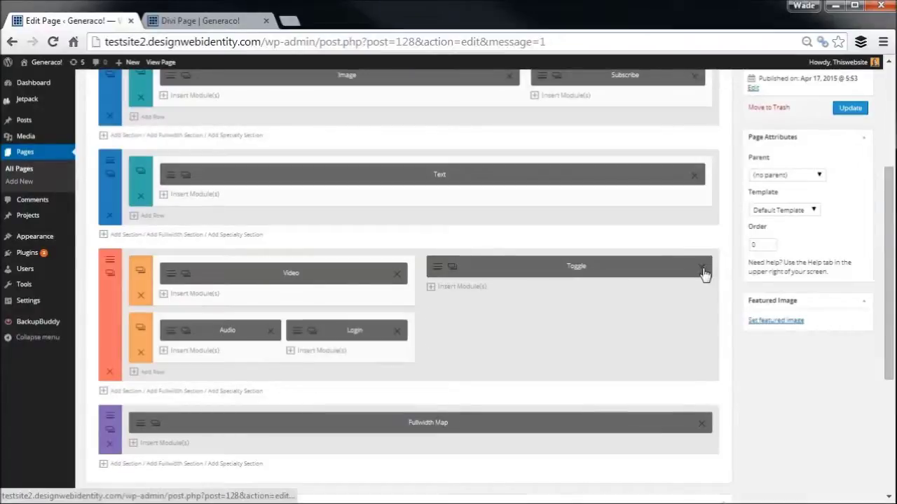
{"action": "left_click", "coordinate": [701, 268]}
{"action": "left_click", "coordinate": [552, 274]}
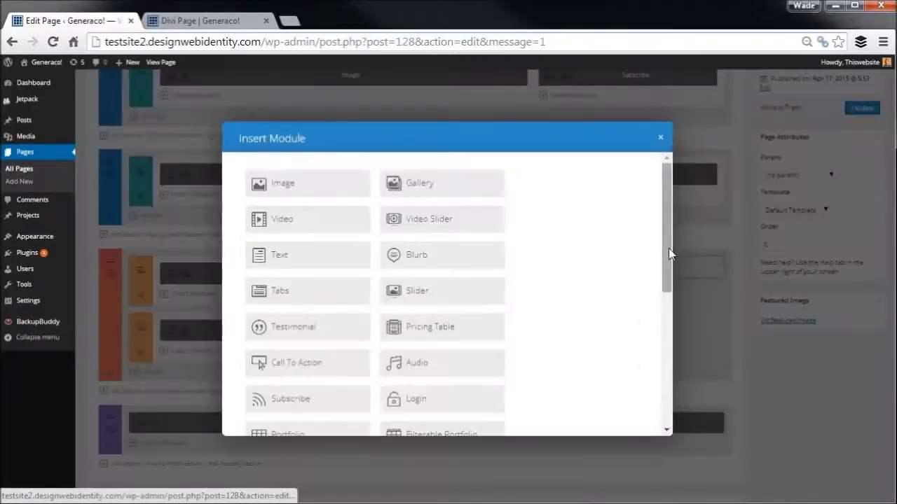
{"action": "scroll", "coordinate": [668, 248], "scroll_direction": "down", "scroll_amount": 10}
{"action": "left_click", "coordinate": [431, 212]}
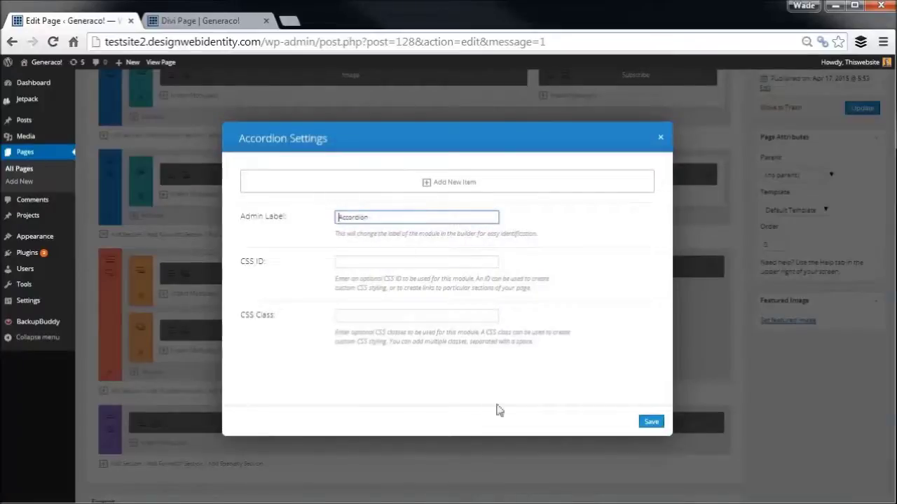
Step: Add an 'About Us' accordion item with pasted Lorem ipsum content
{"action": "left_click", "coordinate": [438, 181]}
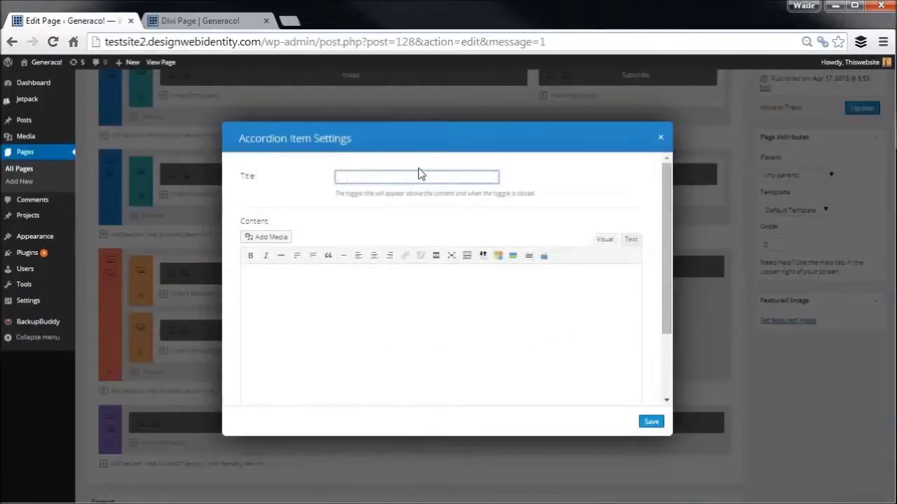
{"action": "type", "text": "About Us"}
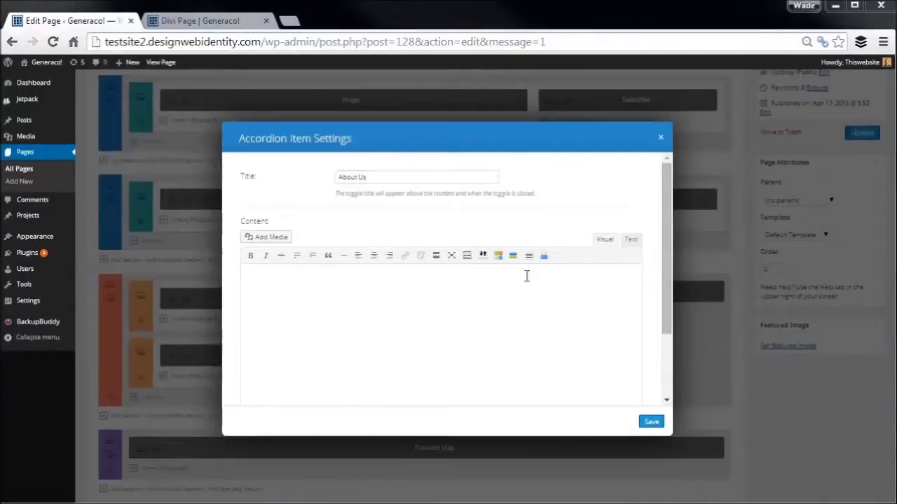
{"action": "left_click", "coordinate": [405, 316]}
{"action": "key", "text": "ctrl+v"}
{"action": "left_click", "coordinate": [651, 421]}
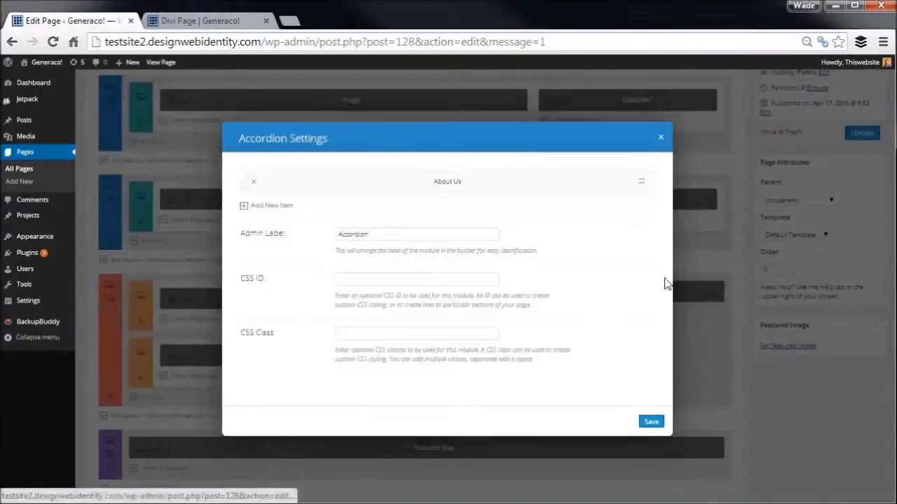
Step: Add a 'Contact' accordion item with pasted placeholder content
{"action": "left_click", "coordinate": [264, 206]}
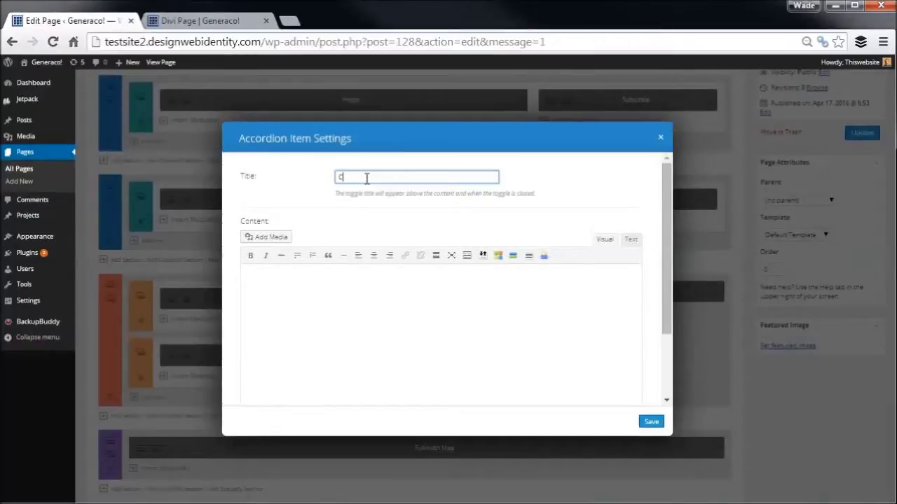
{"action": "type", "text": "Comtact"}
{"action": "left_click", "coordinate": [319, 287]}
{"action": "key", "text": "ctrl+v"}
{"action": "left_click", "coordinate": [651, 421]}
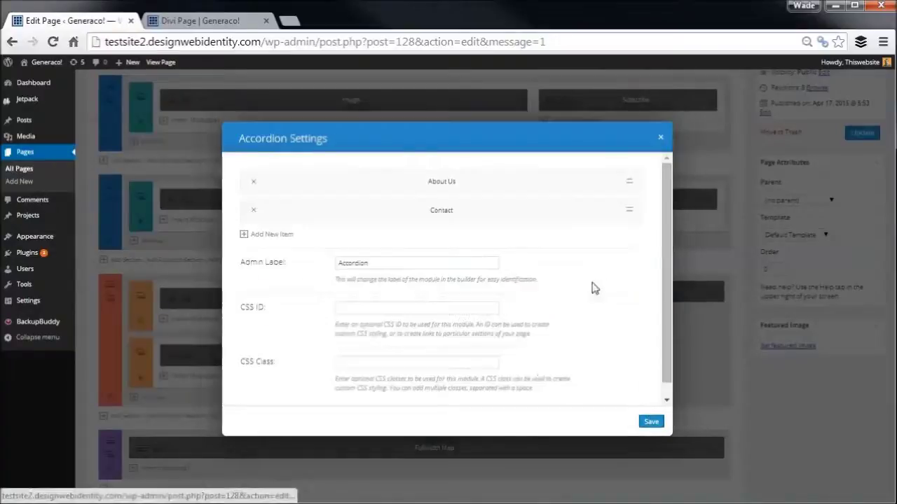
Step: Add an 'Info' item with pasted Lorem ipsum and save the Accordion module
{"action": "left_click", "coordinate": [264, 236]}
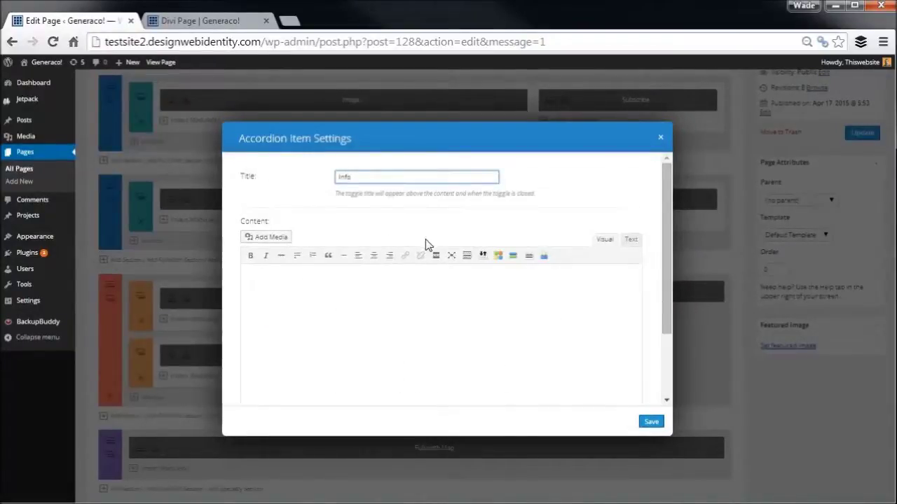
{"action": "left_click", "coordinate": [405, 299]}
{"action": "type", "text": "Lorem ipsum dolor sit amet, consectetur adipiscing elit. Praesent mollis nisi et accumsan posuere. Suspendisse lectus diam, efficitur vitae urna eu, mattis feugiat augue. Integer pharetra, ante elementum pellentesque feugiat, ligula lorem suscipit arcu, non lobortis ligula erat ac mauris. Phasellus a quam blandit, lacinia metus condim"}
{"action": "left_click", "coordinate": [651, 424]}
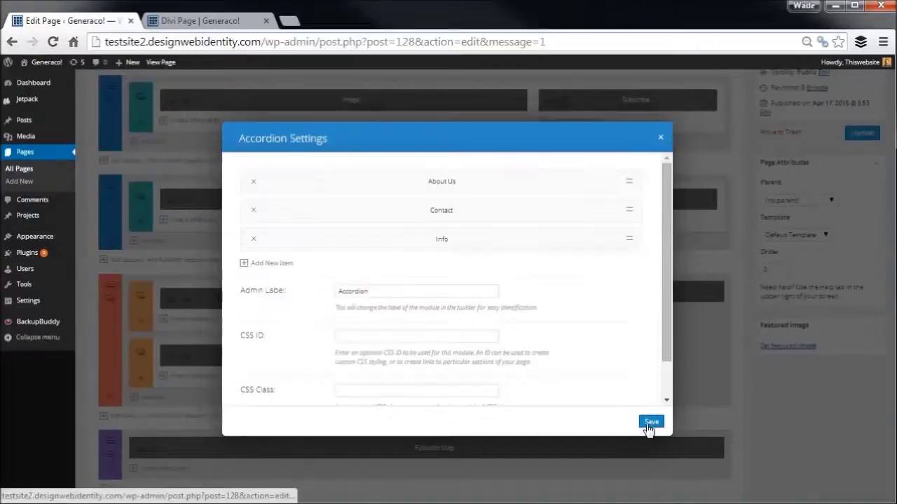
{"action": "left_click", "coordinate": [650, 423]}
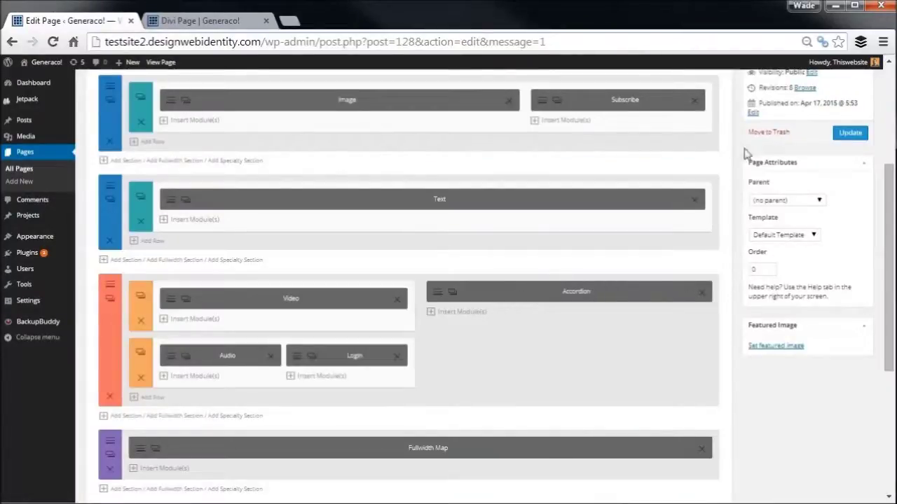
Step: Update the page, then reload the live Divi Page tab to see the accordion
{"action": "left_click", "coordinate": [850, 137]}
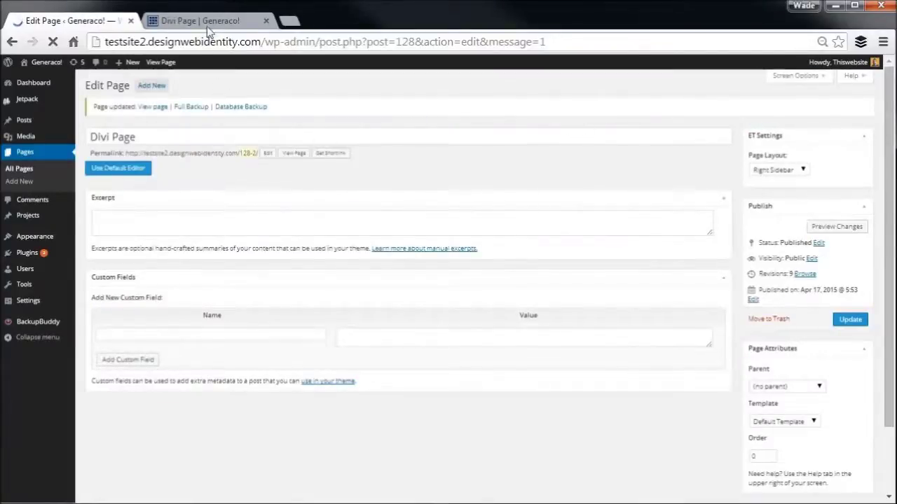
{"action": "left_click", "coordinate": [207, 28]}
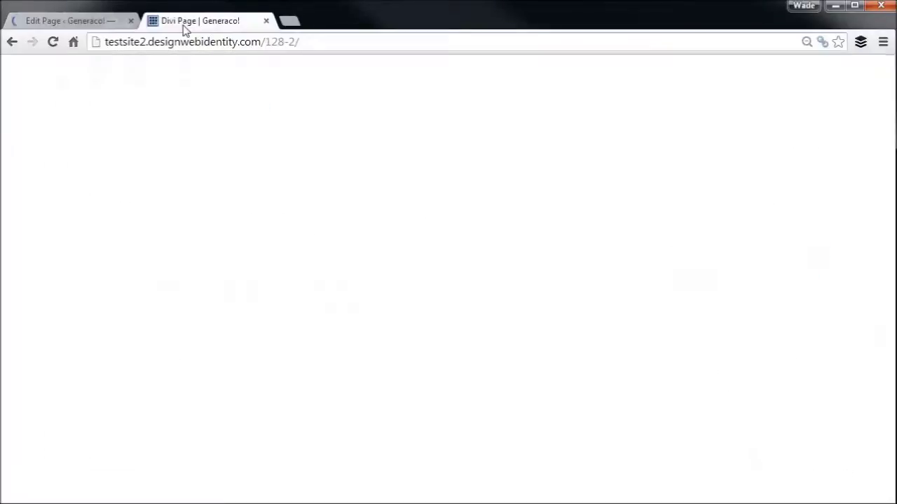
{"action": "left_click", "coordinate": [53, 41]}
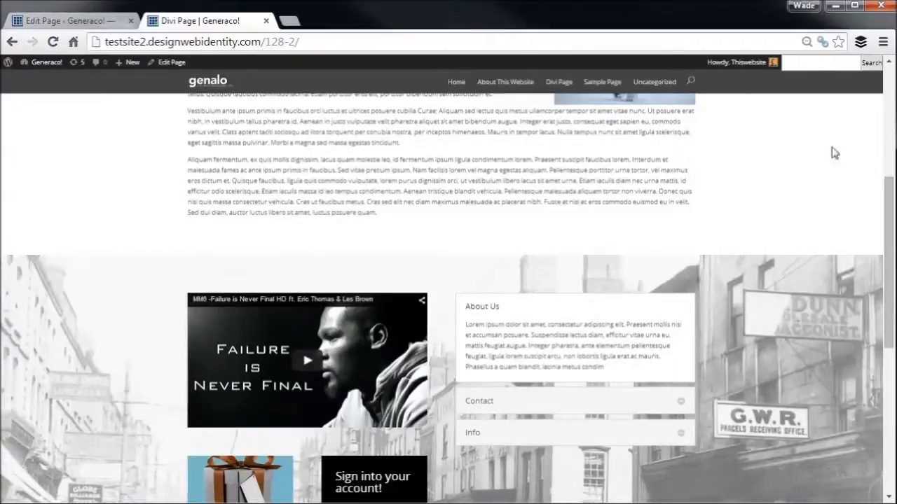
Step: Scroll down to the parallax section and start the embedded video playing
{"action": "left_click_drag", "start_coordinate": [890, 199], "coordinate": [890, 217]}
{"action": "scroll", "coordinate": [827, 175], "scroll_direction": "down", "scroll_amount": 3}
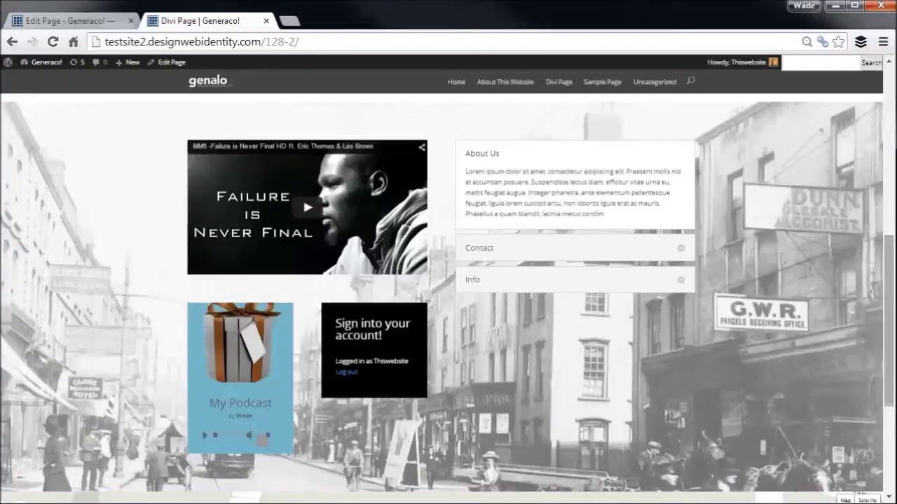
{"action": "scroll", "coordinate": [892, 287], "scroll_direction": "up", "scroll_amount": 3}
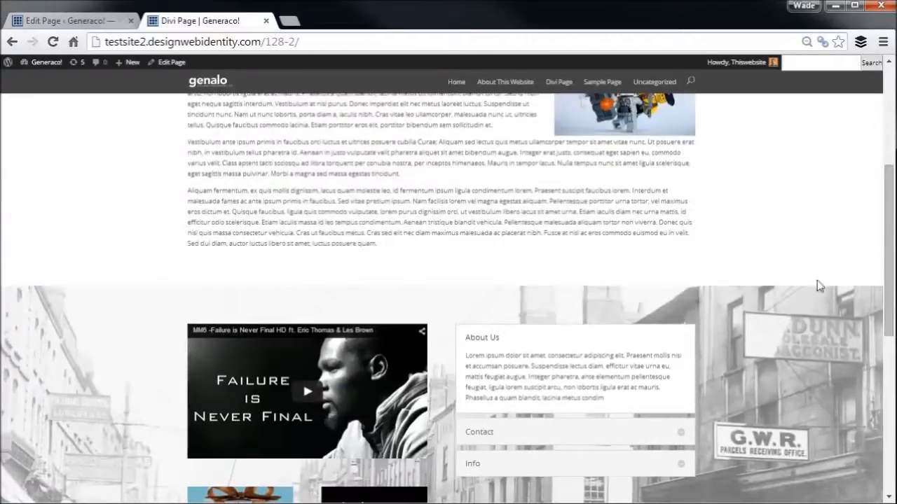
{"action": "left_click_drag", "start_coordinate": [891, 196], "coordinate": [892, 244]}
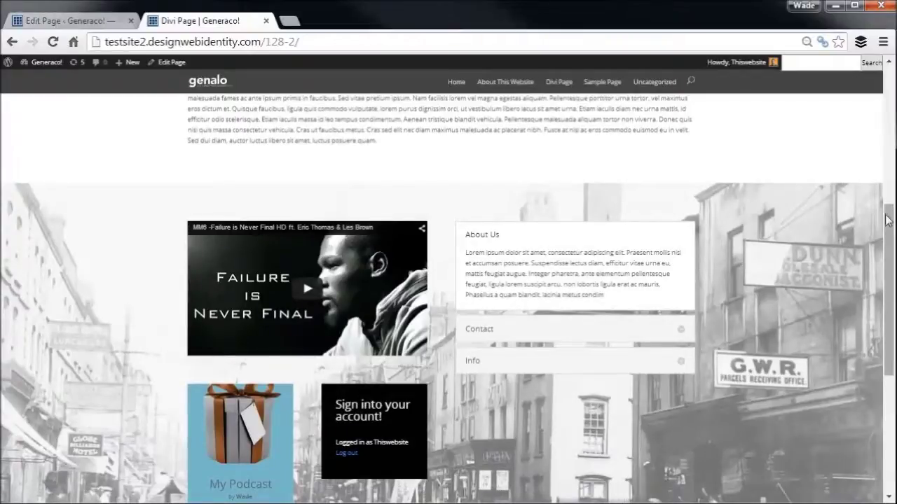
{"action": "left_click_drag", "start_coordinate": [891, 222], "coordinate": [888, 260]}
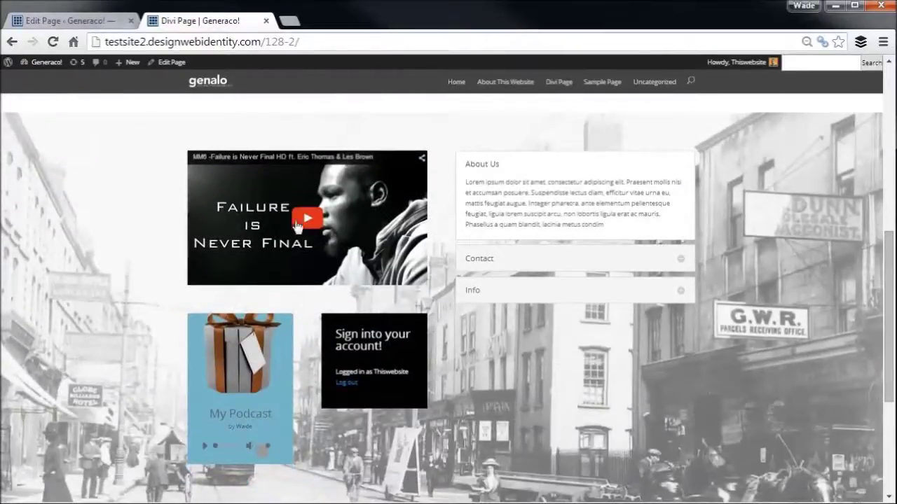
{"action": "left_click", "coordinate": [307, 218]}
{"action": "left_click", "coordinate": [199, 281]}
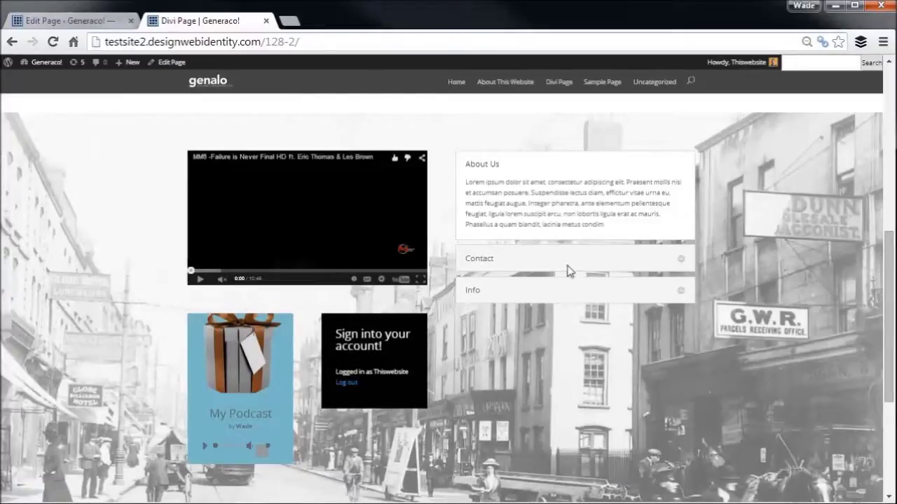
Step: Open the Contact, Info and About Us accordion items in turn, finishing with Contact expanded
{"action": "left_click", "coordinate": [684, 260]}
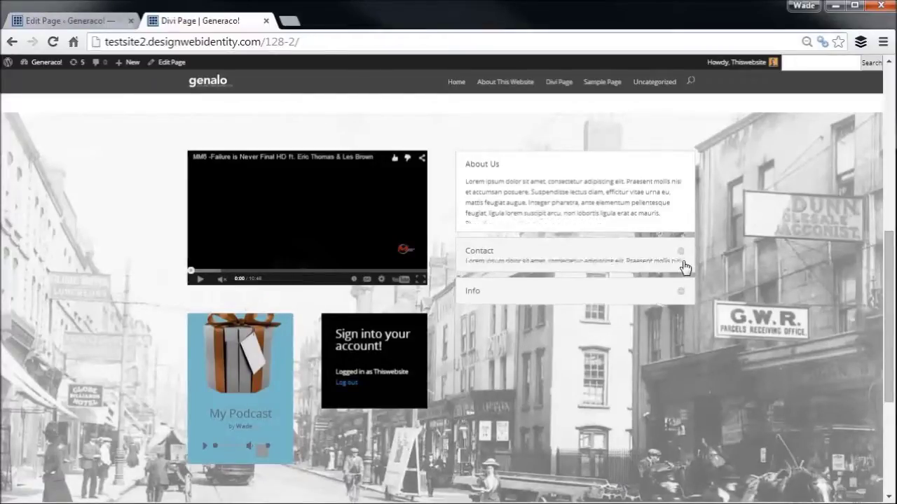
{"action": "left_click", "coordinate": [682, 297]}
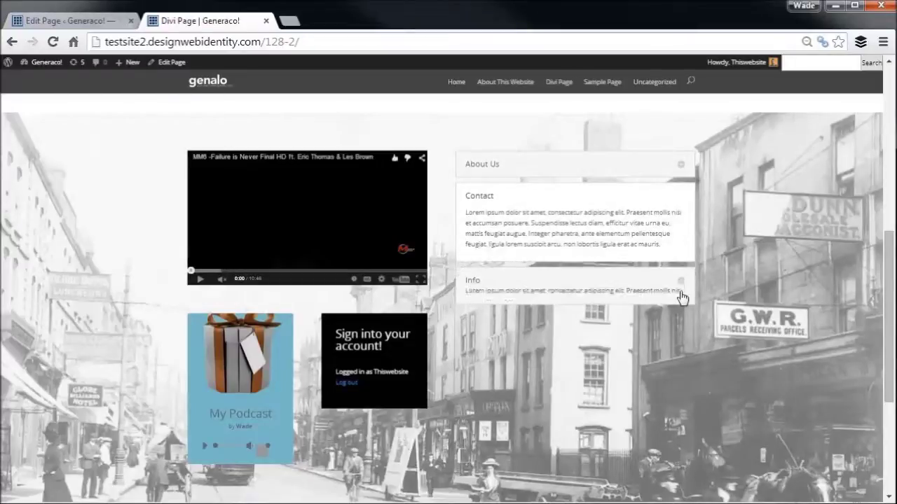
{"action": "left_click", "coordinate": [680, 169]}
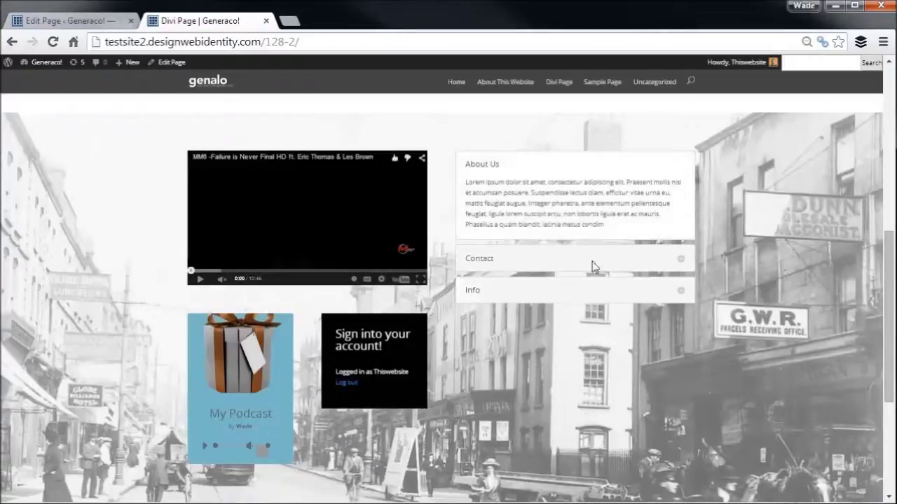
{"action": "left_click", "coordinate": [682, 258]}
{"action": "left_click", "coordinate": [682, 297]}
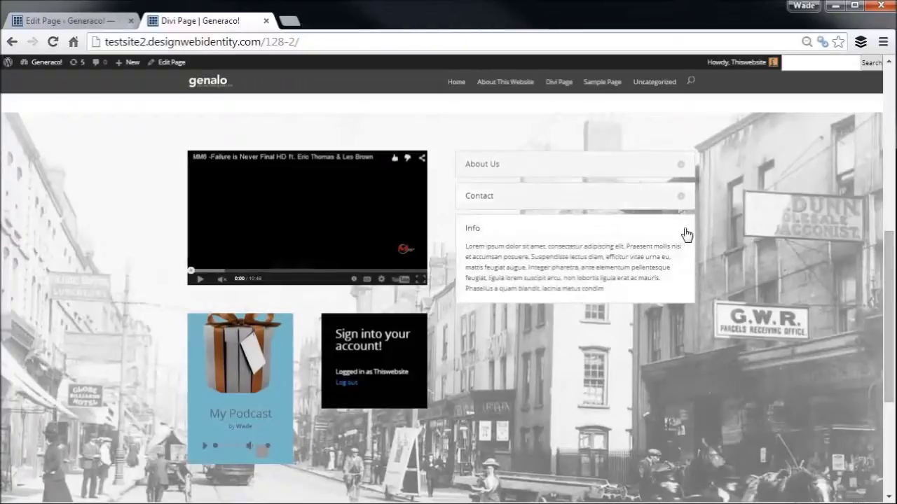
{"action": "left_click", "coordinate": [681, 199]}
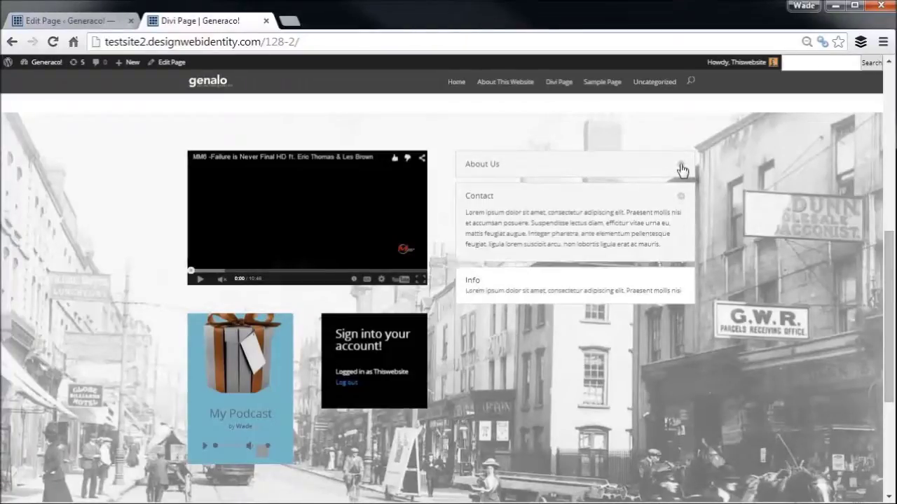
{"action": "left_click", "coordinate": [680, 166]}
{"action": "left_click", "coordinate": [680, 297]}
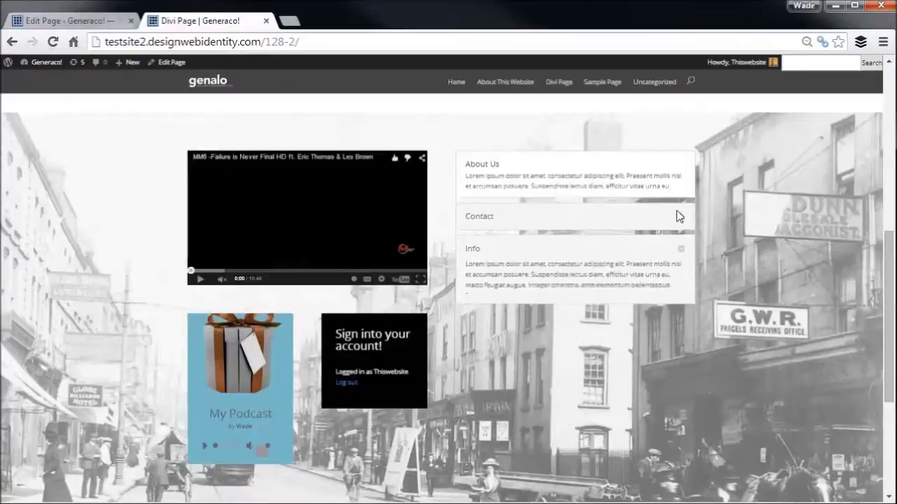
{"action": "left_click", "coordinate": [683, 205]}
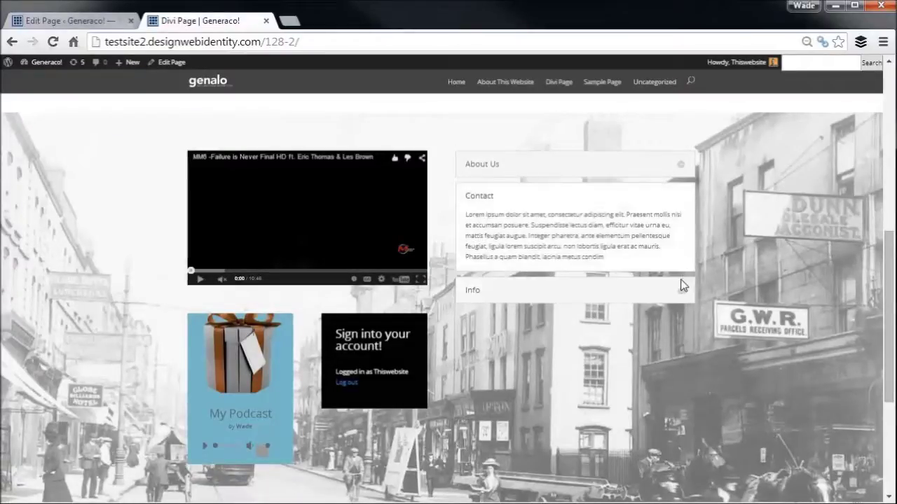
Step: Scroll down the live page toward the map below the parallax section
{"action": "scroll", "coordinate": [688, 272], "scroll_direction": "down", "scroll_amount": 3}
{"action": "scroll", "coordinate": [690, 273], "scroll_direction": "up", "scroll_amount": 4}
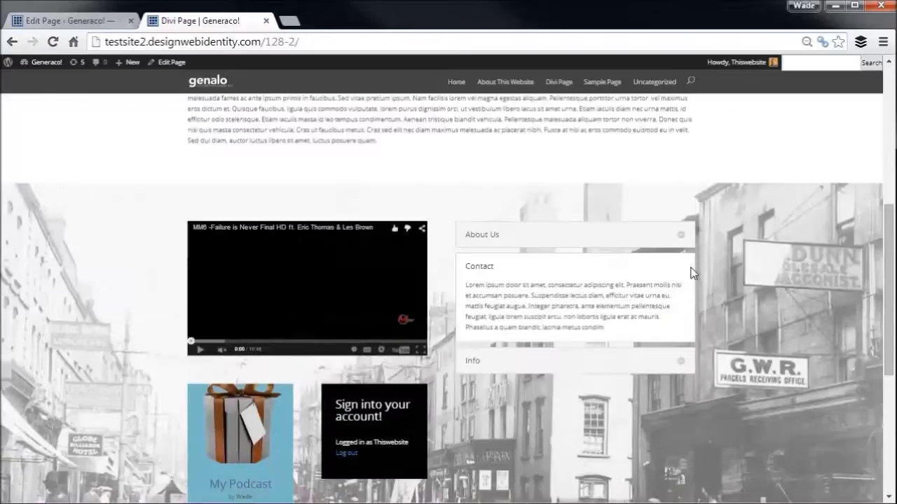
{"action": "scroll", "coordinate": [690, 273], "scroll_direction": "down", "scroll_amount": 4}
{"action": "scroll", "coordinate": [690, 273], "scroll_direction": "up", "scroll_amount": 3}
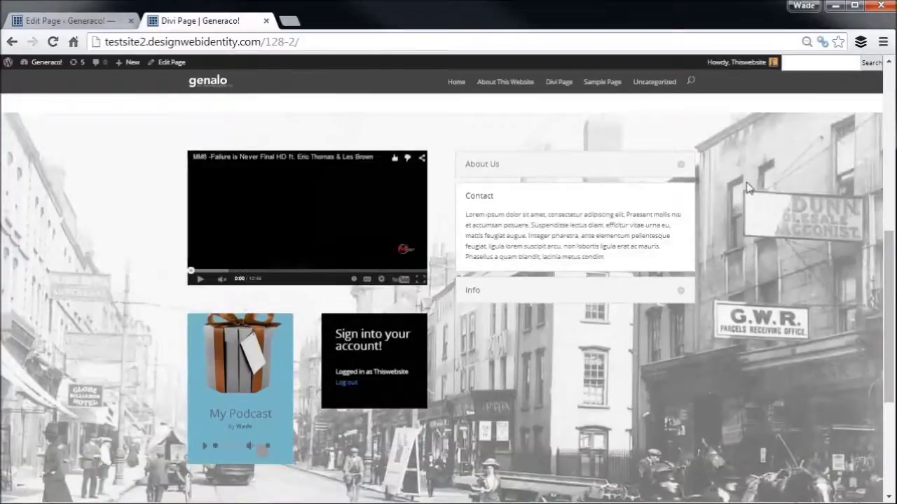
{"action": "scroll", "coordinate": [480, 273], "scroll_direction": "down", "scroll_amount": 3}
{"action": "scroll", "coordinate": [480, 274], "scroll_direction": "up", "scroll_amount": 4}
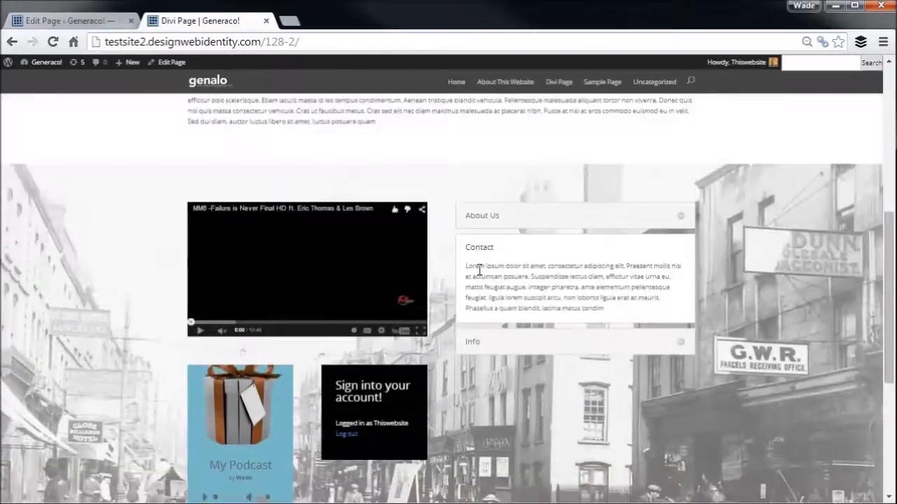
{"action": "scroll", "coordinate": [480, 273], "scroll_direction": "down", "scroll_amount": 3}
{"action": "scroll", "coordinate": [481, 273], "scroll_direction": "up", "scroll_amount": 2}
{"action": "scroll", "coordinate": [480, 273], "scroll_direction": "down", "scroll_amount": 2}
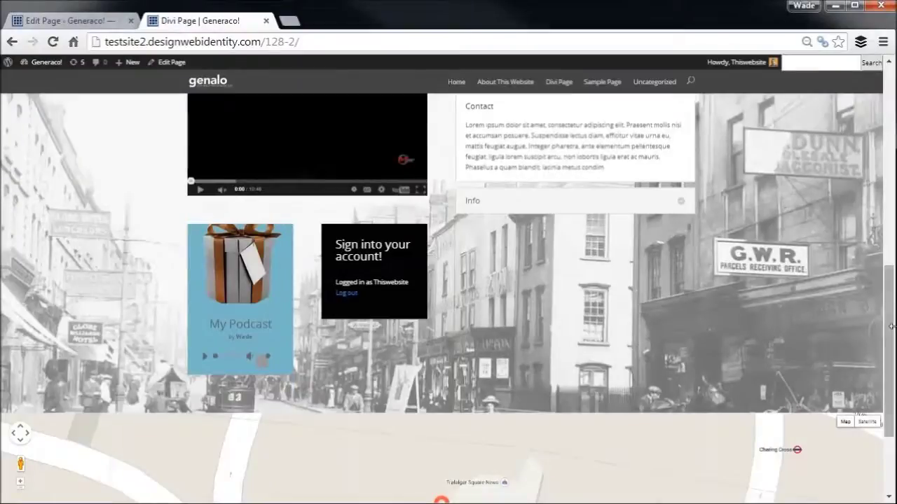
{"action": "left_click_drag", "start_coordinate": [891, 326], "coordinate": [891, 126]}
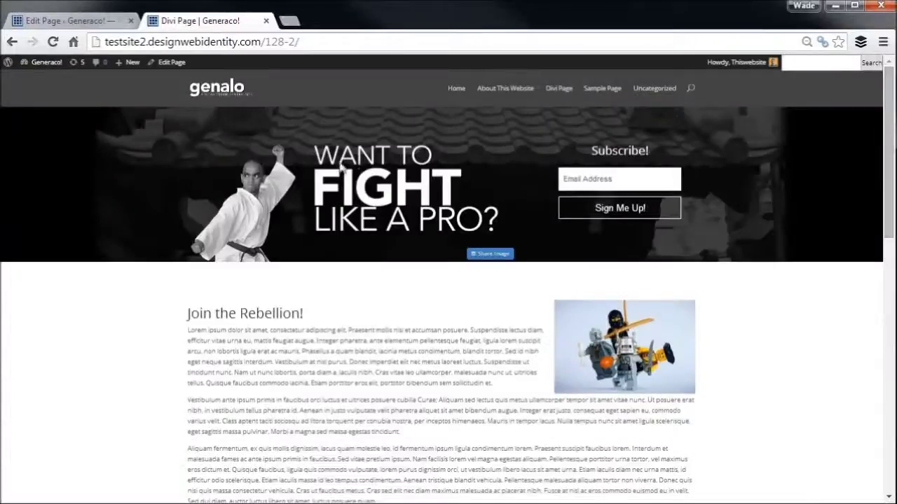
Step: Reload the published page, expand the Contact accordion item, and scroll down to the London map
{"action": "left_click", "coordinate": [54, 42]}
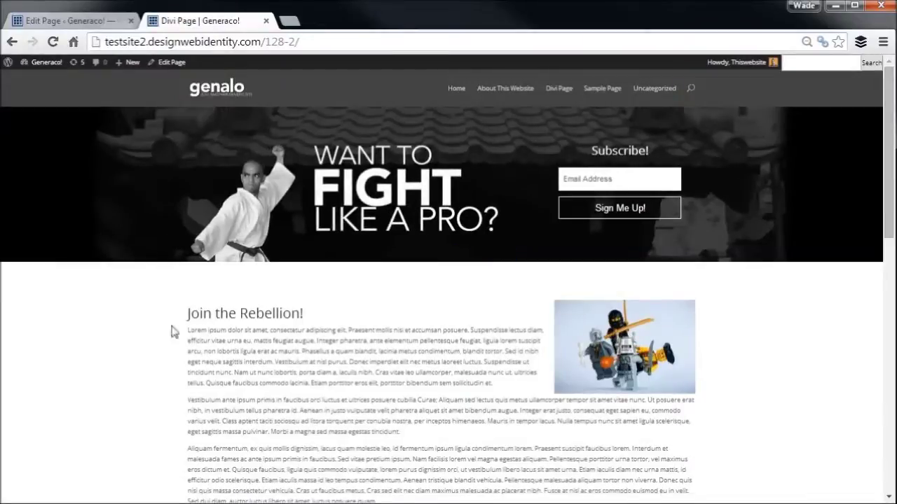
{"action": "left_click_drag", "start_coordinate": [887, 147], "coordinate": [890, 252]}
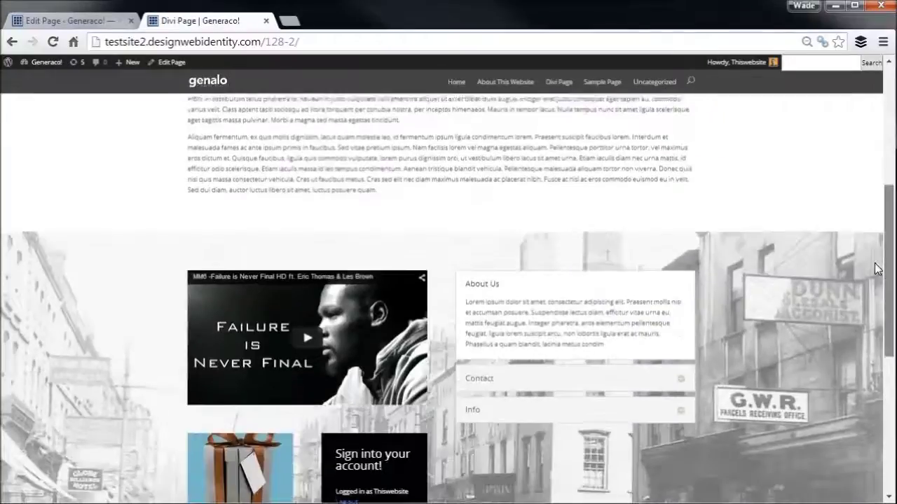
{"action": "left_click_drag", "start_coordinate": [891, 283], "coordinate": [800, 293]}
{"action": "left_click", "coordinate": [680, 352]}
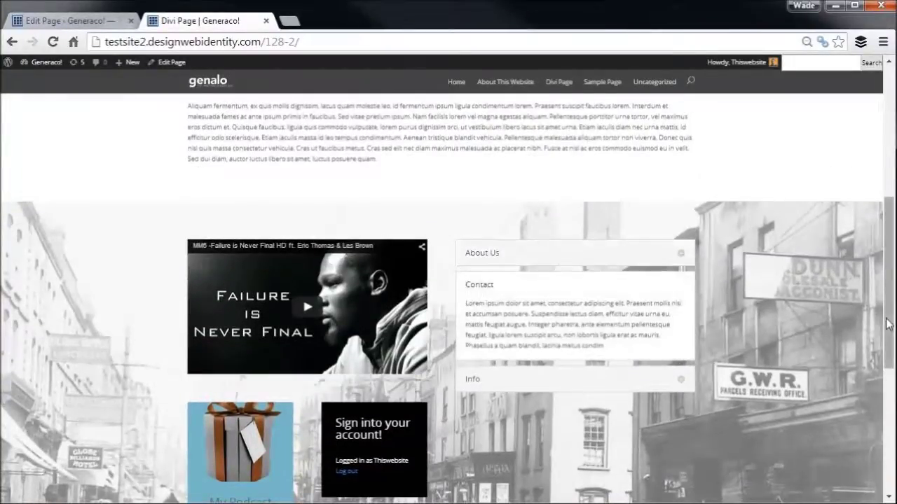
{"action": "left_click_drag", "start_coordinate": [890, 327], "coordinate": [891, 184]}
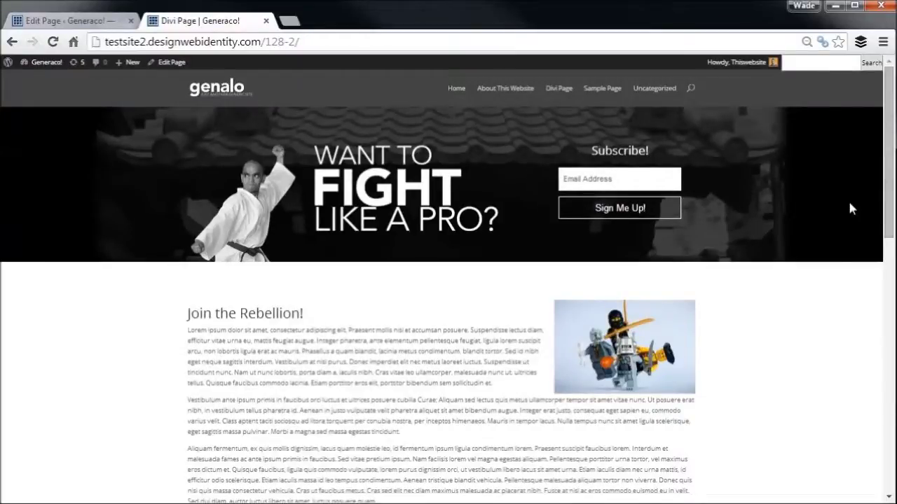
{"action": "left_click_drag", "start_coordinate": [889, 136], "coordinate": [882, 336]}
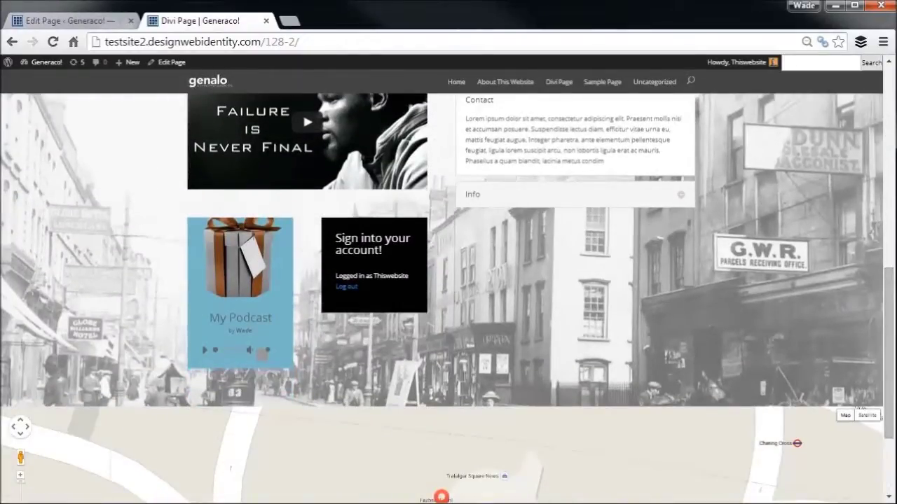